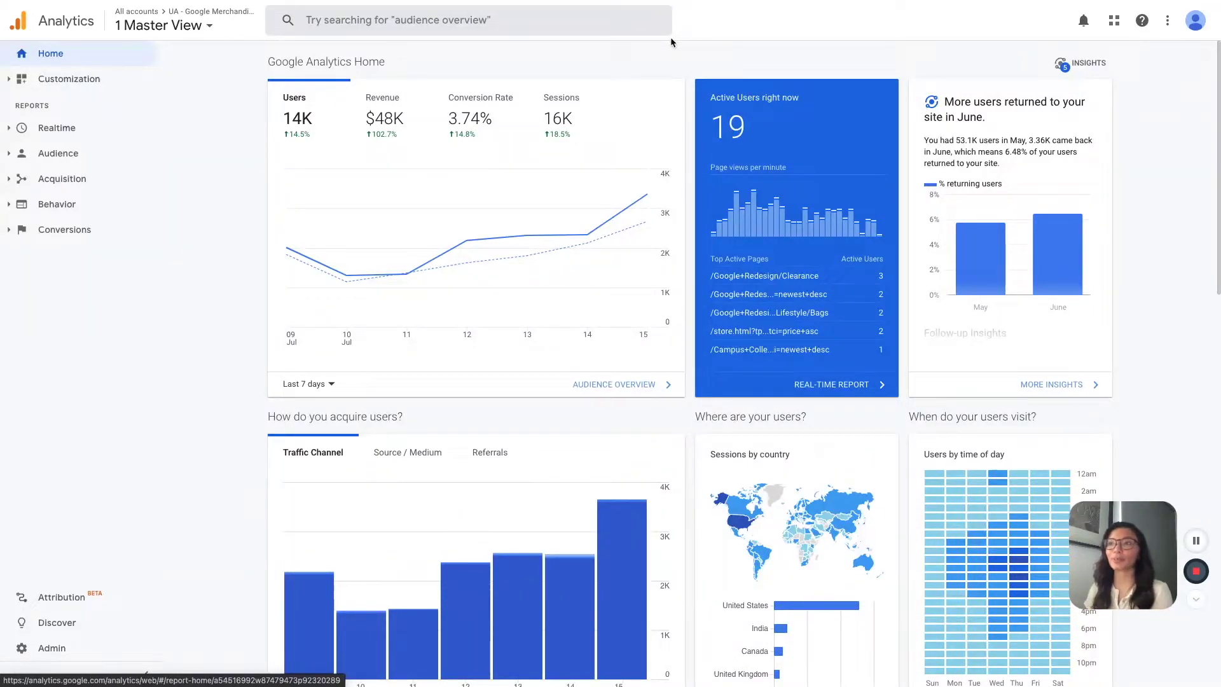
Open the Realtime Overview report and review the active users, device split, pageviews and top active pages.
left_click(26, 128)
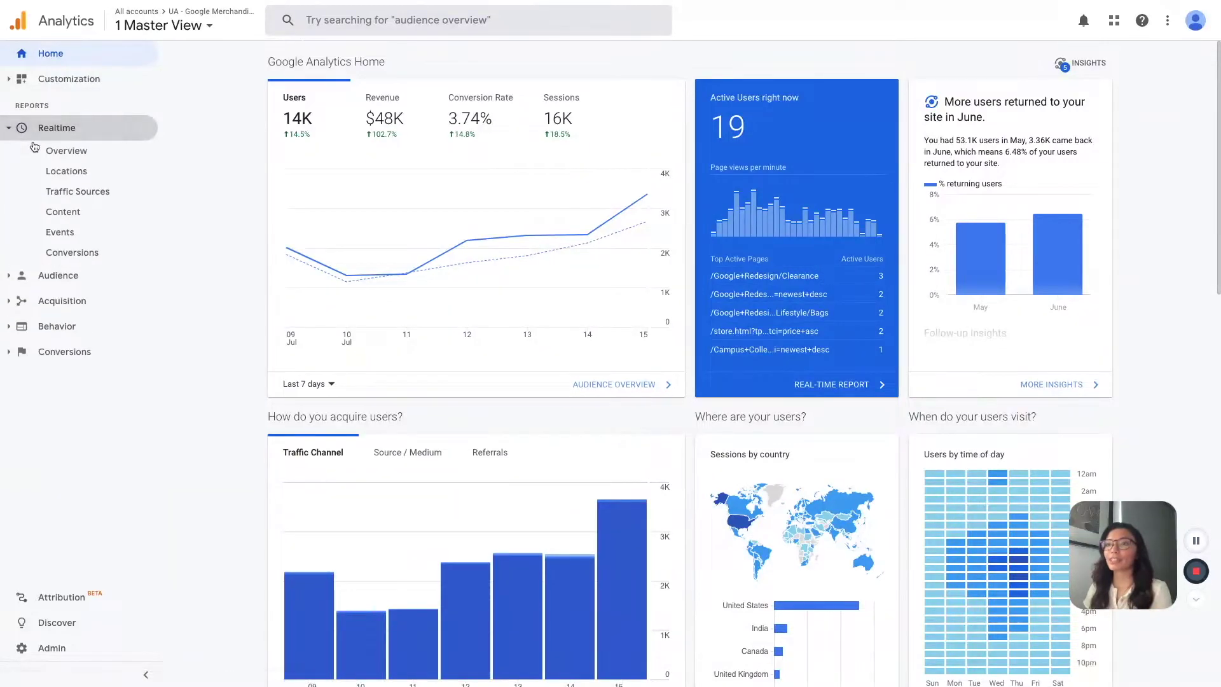
left_click(39, 150)
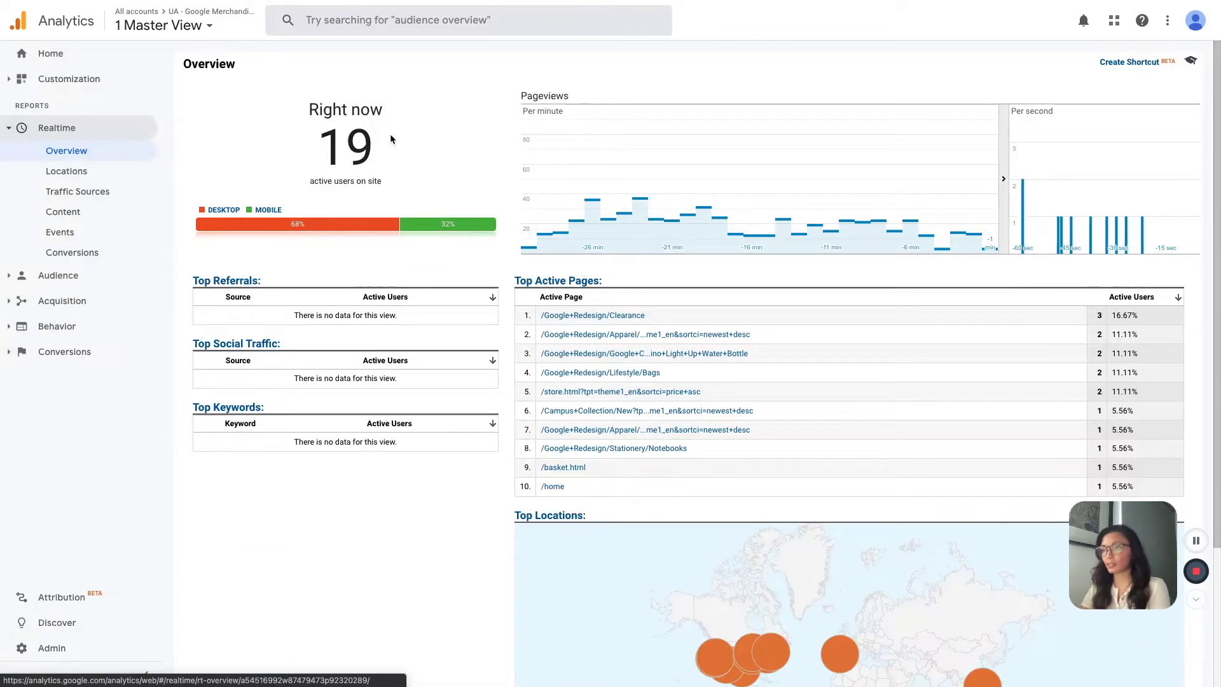
scroll(396, 133, "down", 1)
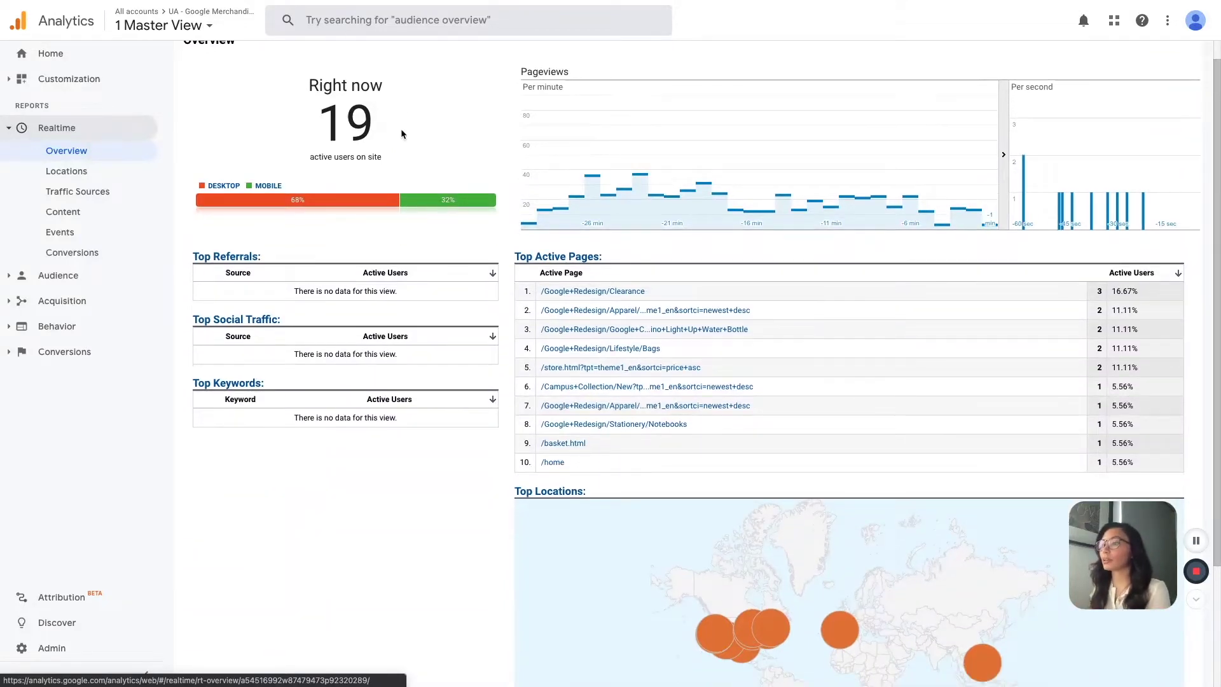
scroll(402, 134, "down", 1)
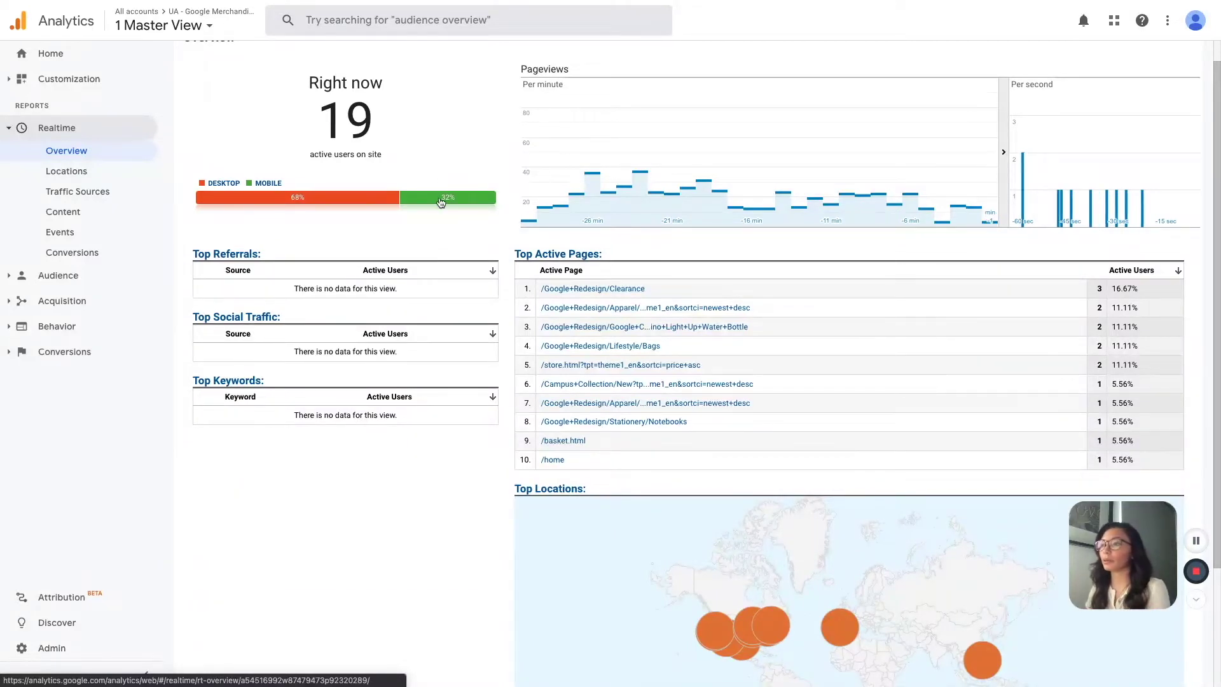
scroll(442, 197, "up", 1)
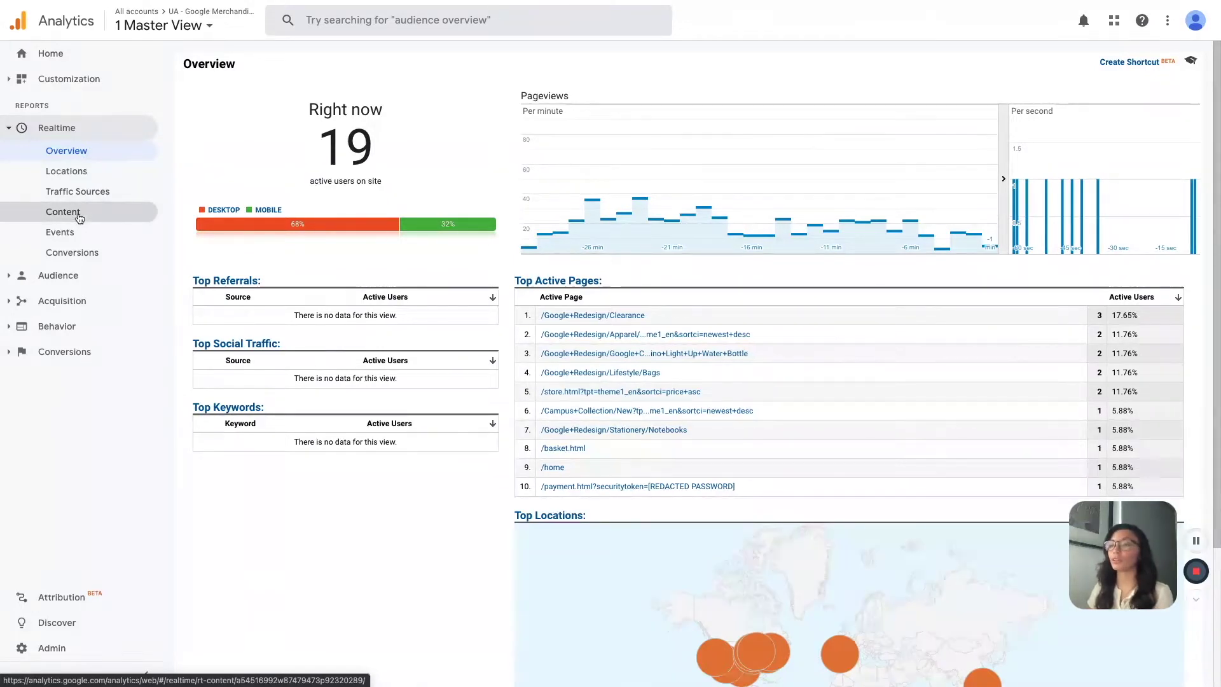
View the Realtime reports for Locations, Traffic Sources and Events.
left_click(96, 178)
mouse_move(687, 394)
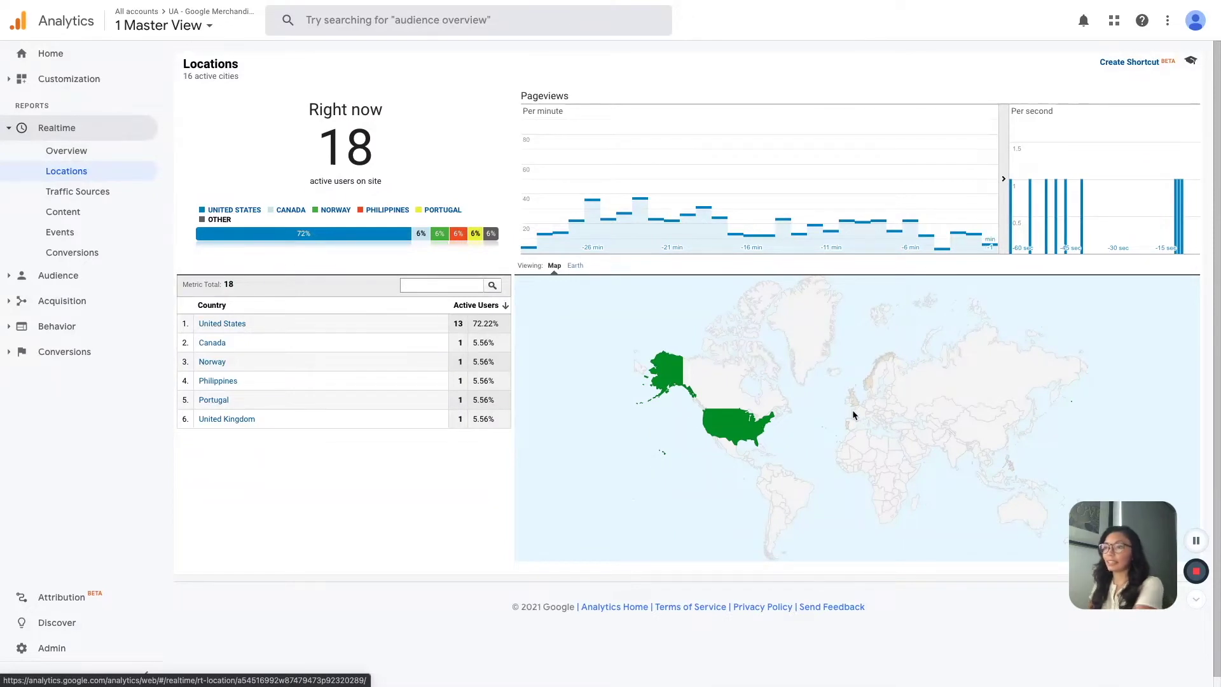
left_click(131, 199)
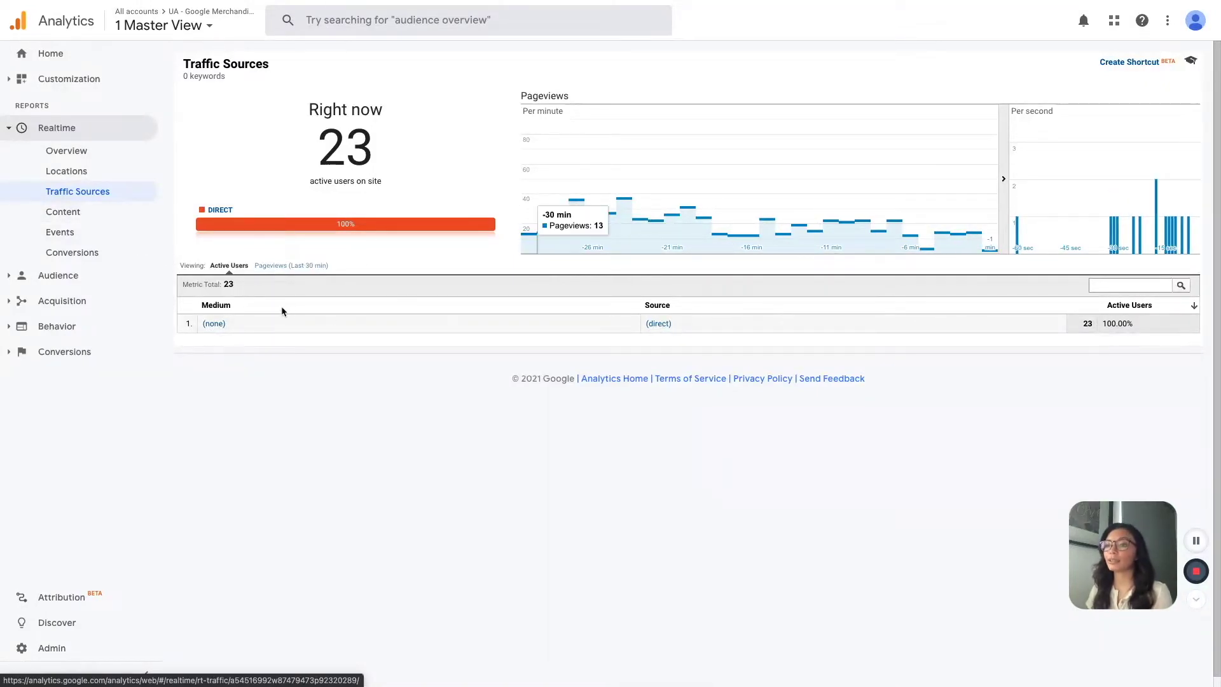
left_click(72, 235)
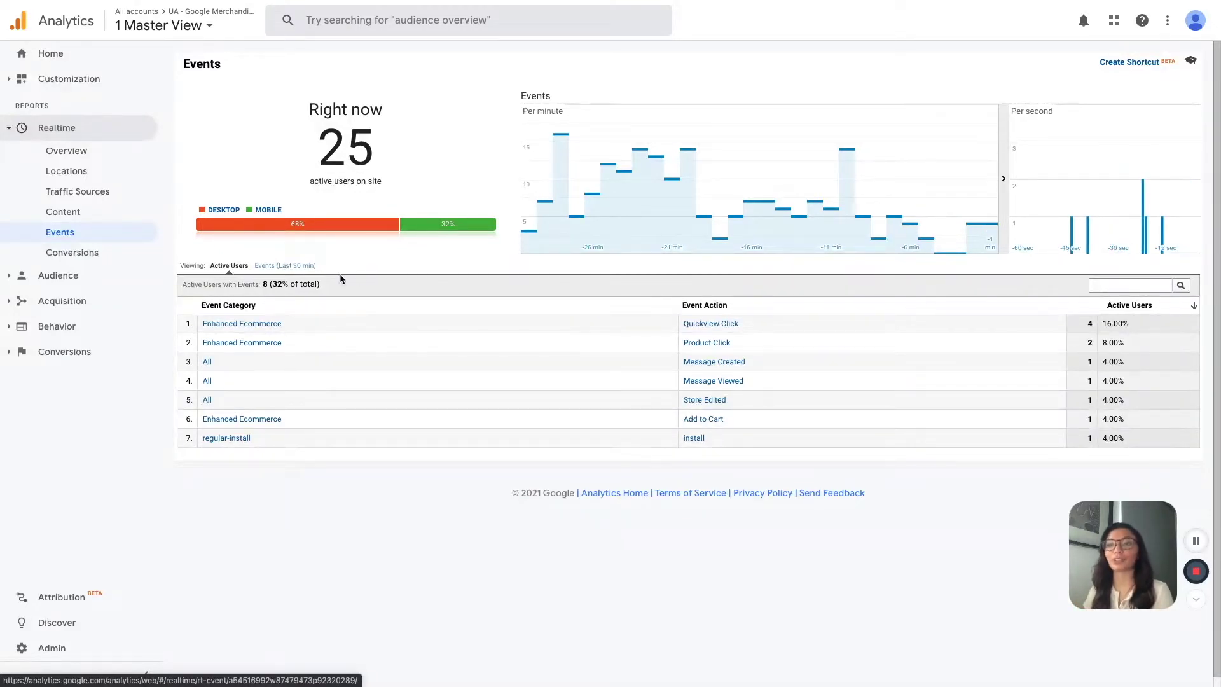
Open the Audience Overview report and review its user metrics and the demographics, system and mobile breakdowns.
left_click(43, 275)
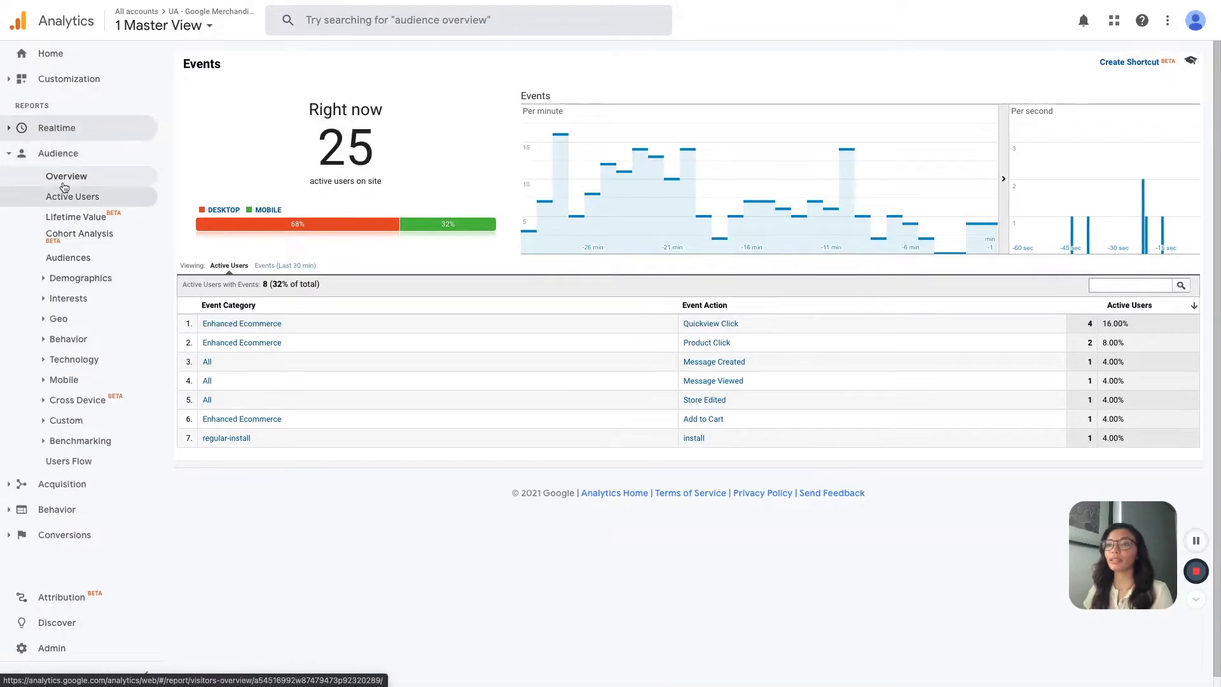
left_click(64, 181)
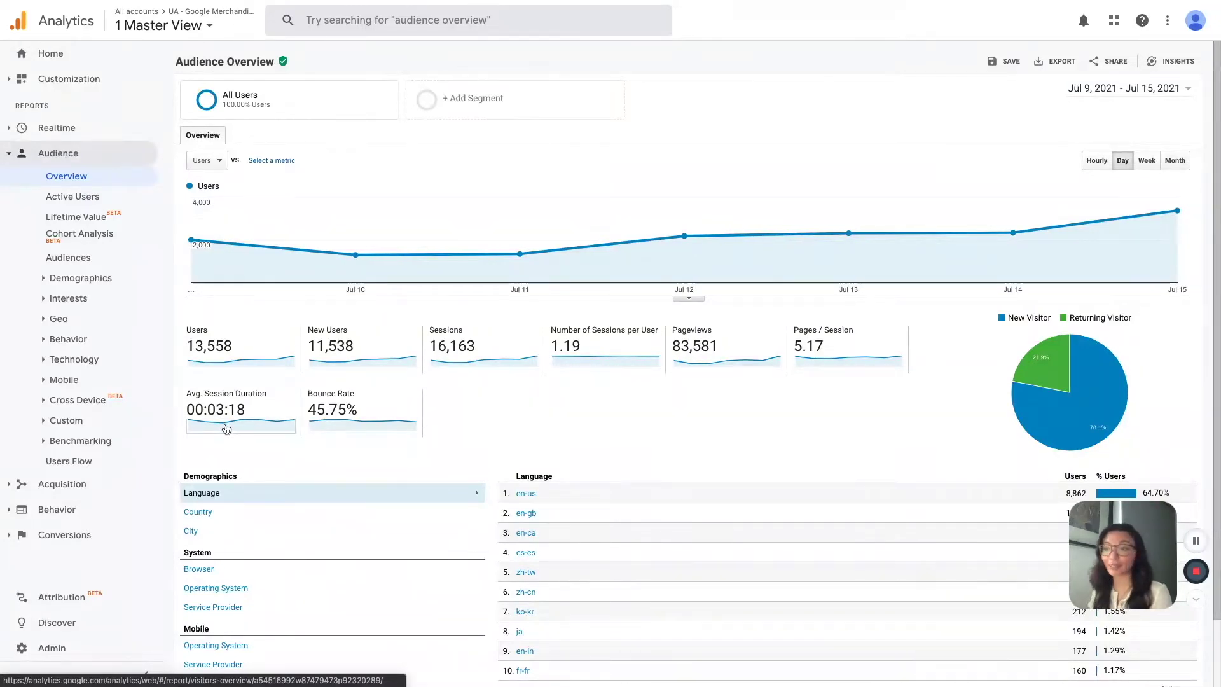
scroll(527, 452, "down", 1)
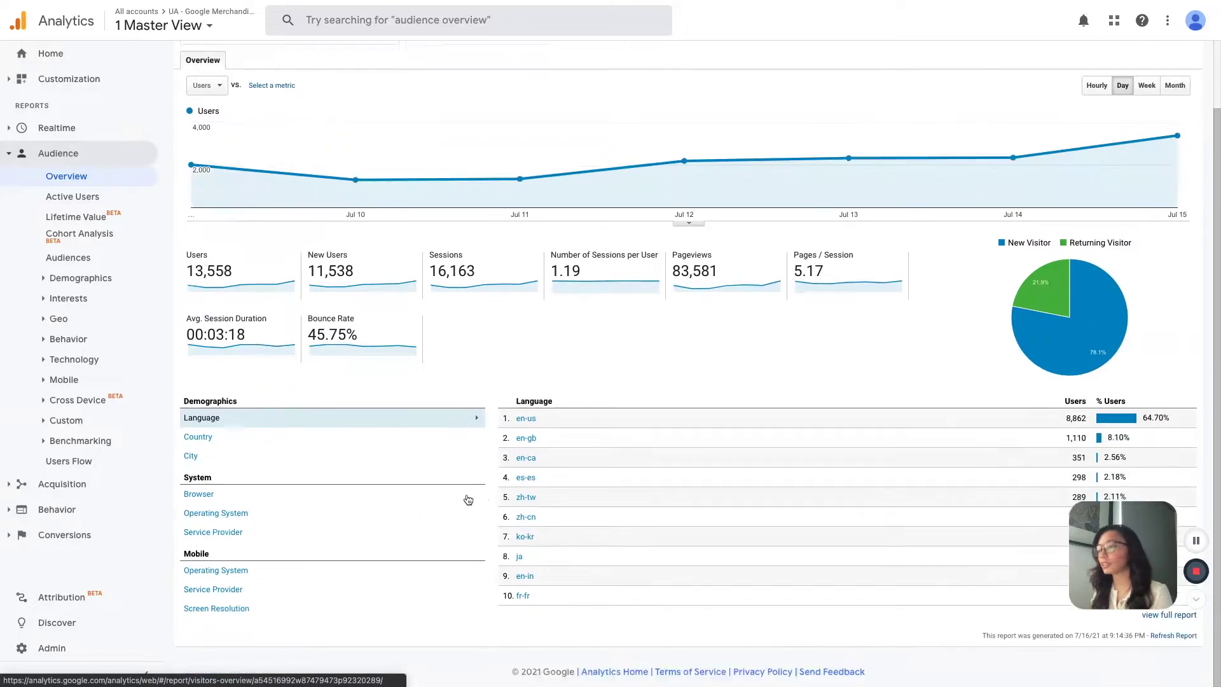
scroll(603, 390, "up", 1)
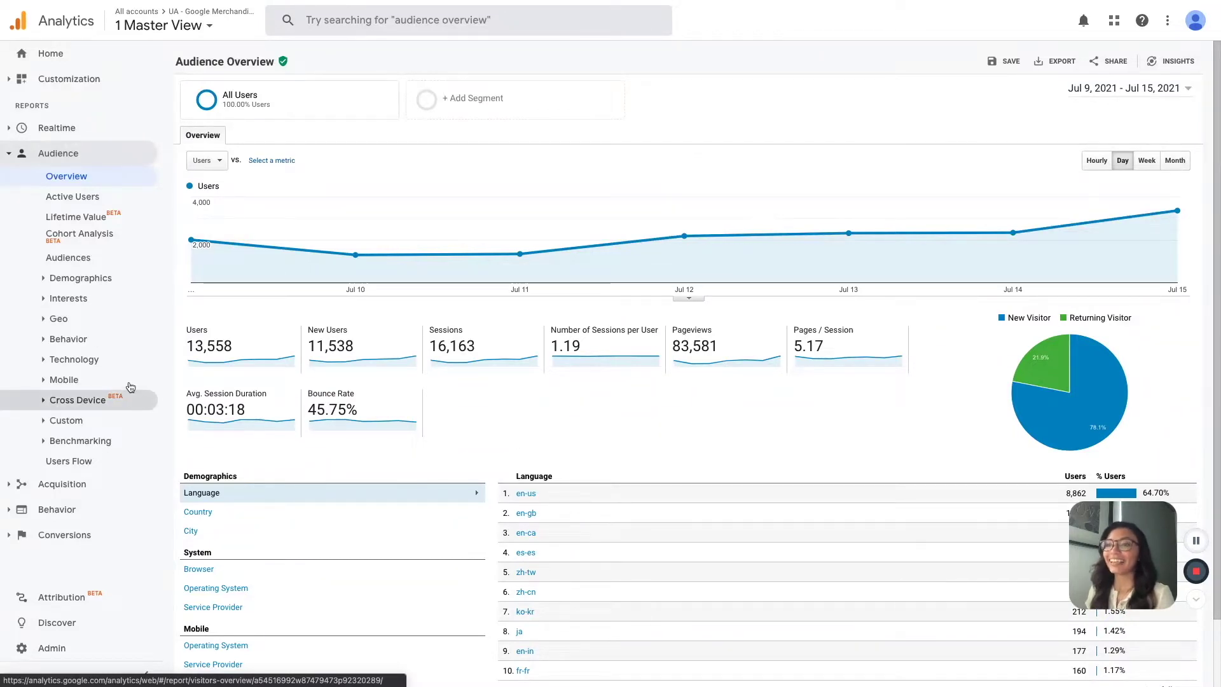
Show the reports available under Demographics, Geo and Technology in the Audience section.
left_click(76, 280)
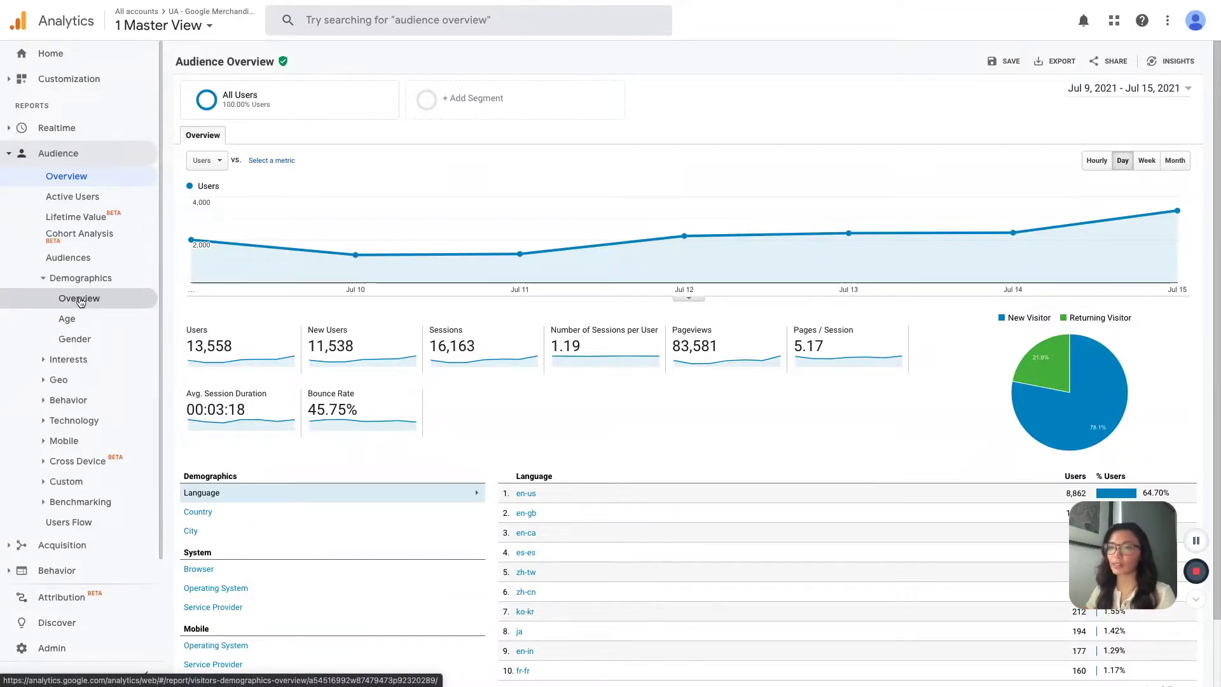
left_click(75, 381)
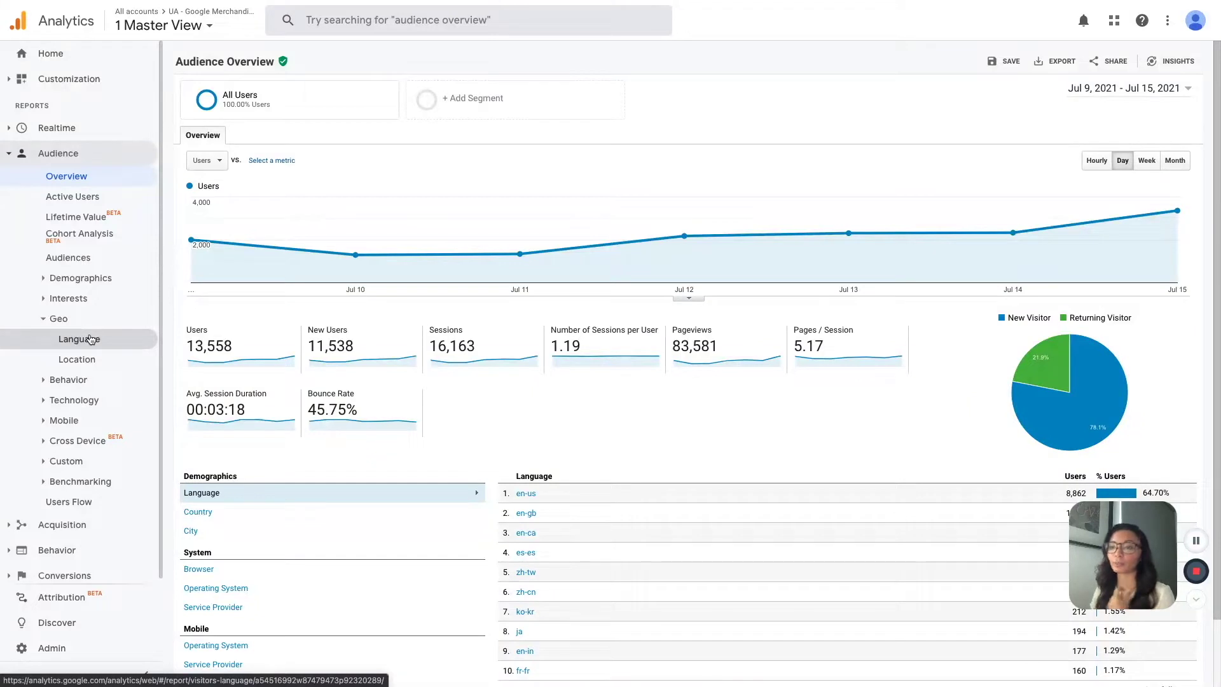
left_click(75, 399)
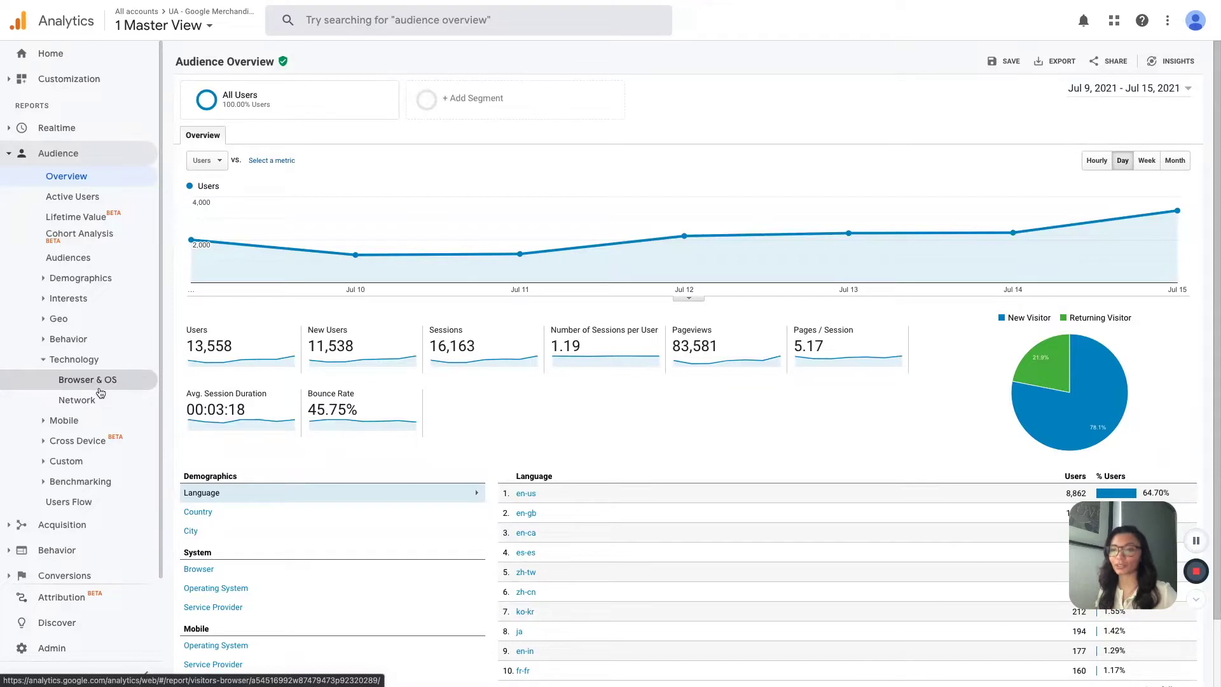
Compare desktop and mobile users, sessions and revenue in the Mobile Overview report, and view the breakdown by mobile device.
left_click(59, 420)
left_click(70, 421)
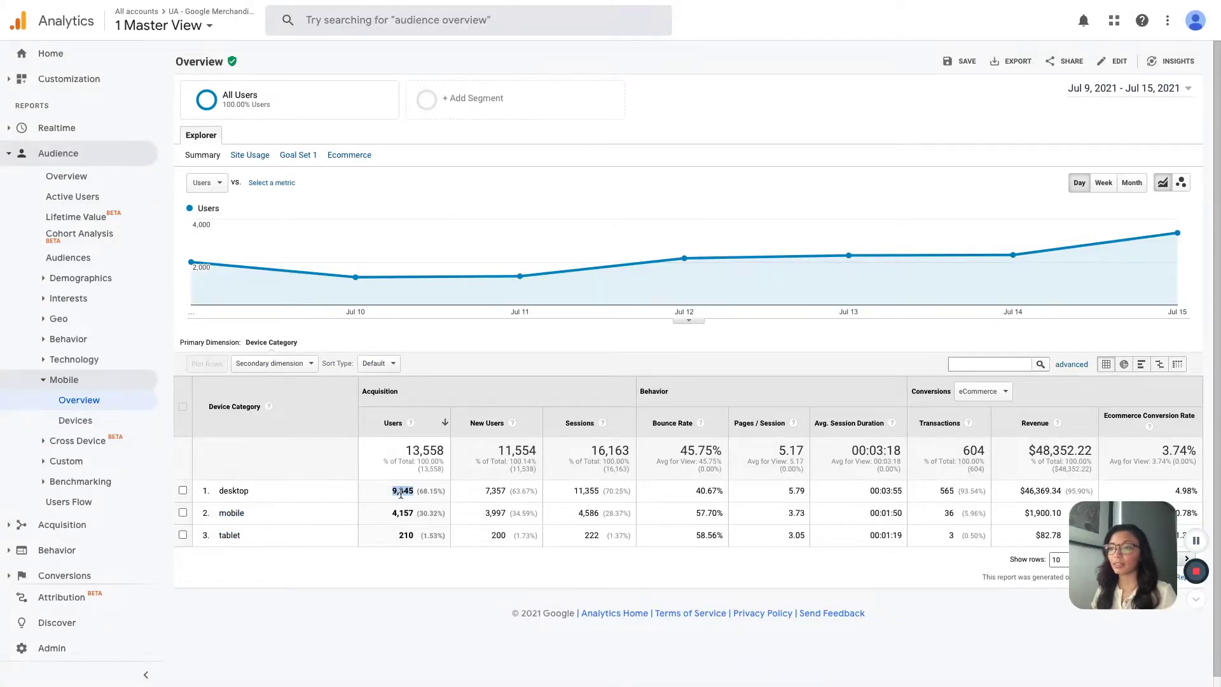
double_click(580, 491)
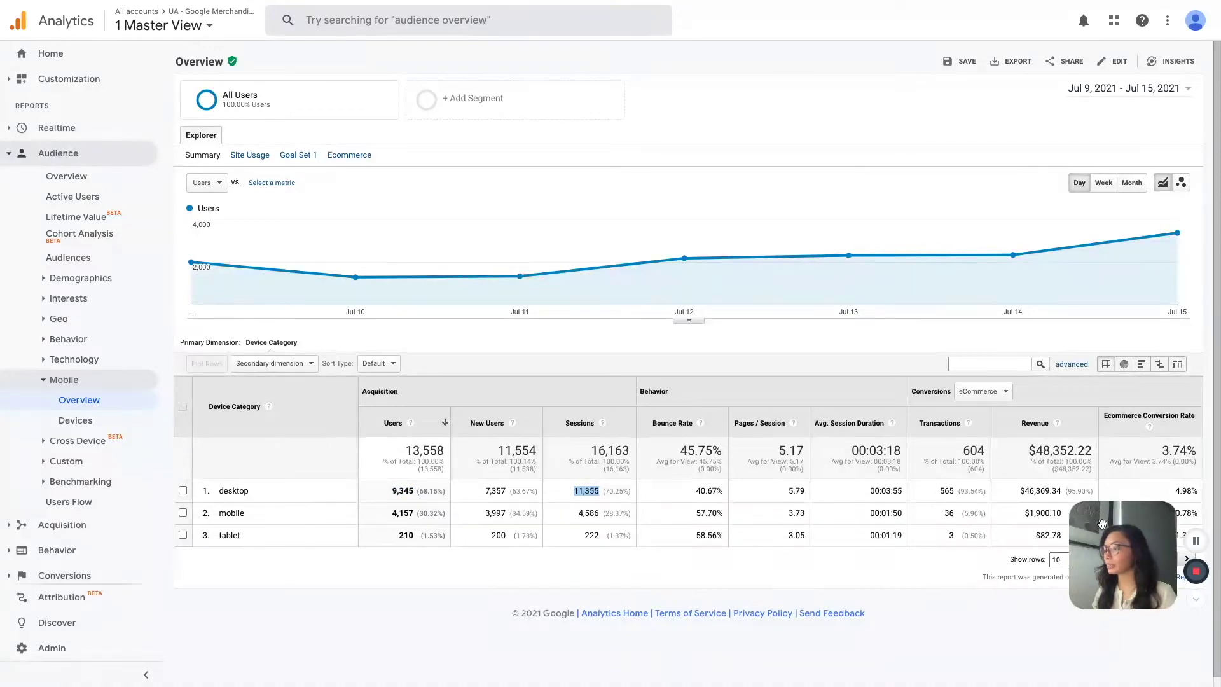
left_click_drag(1103, 522, 1107, 571)
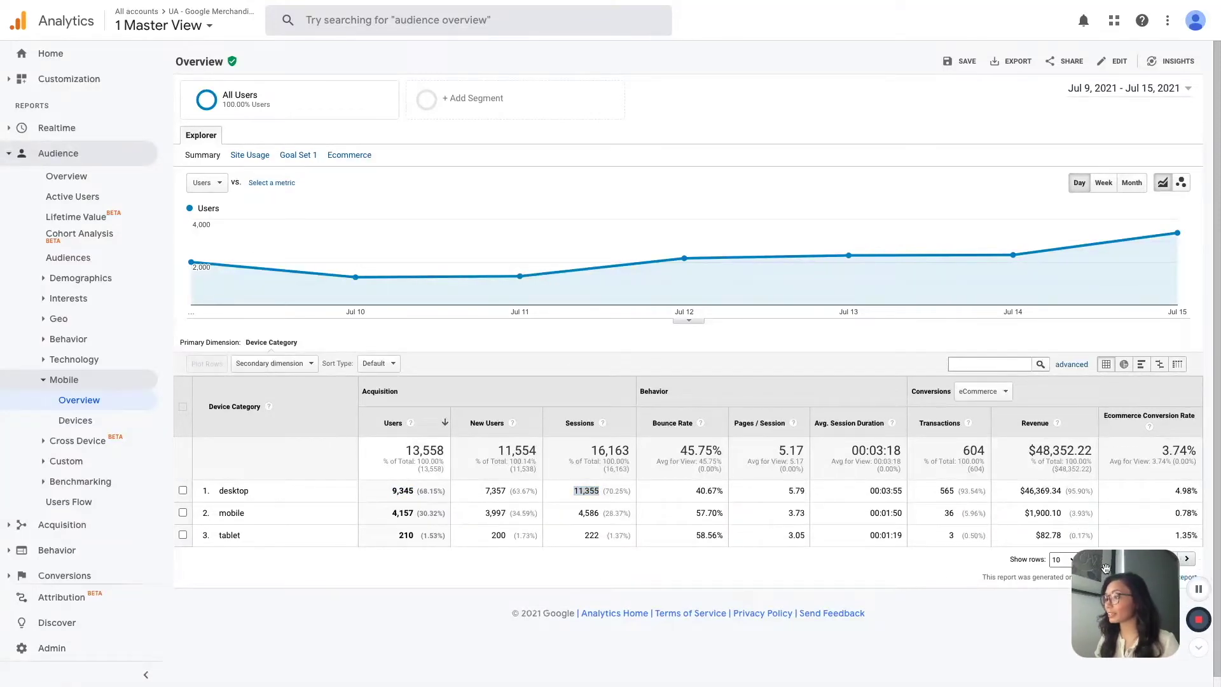
double_click(1040, 514)
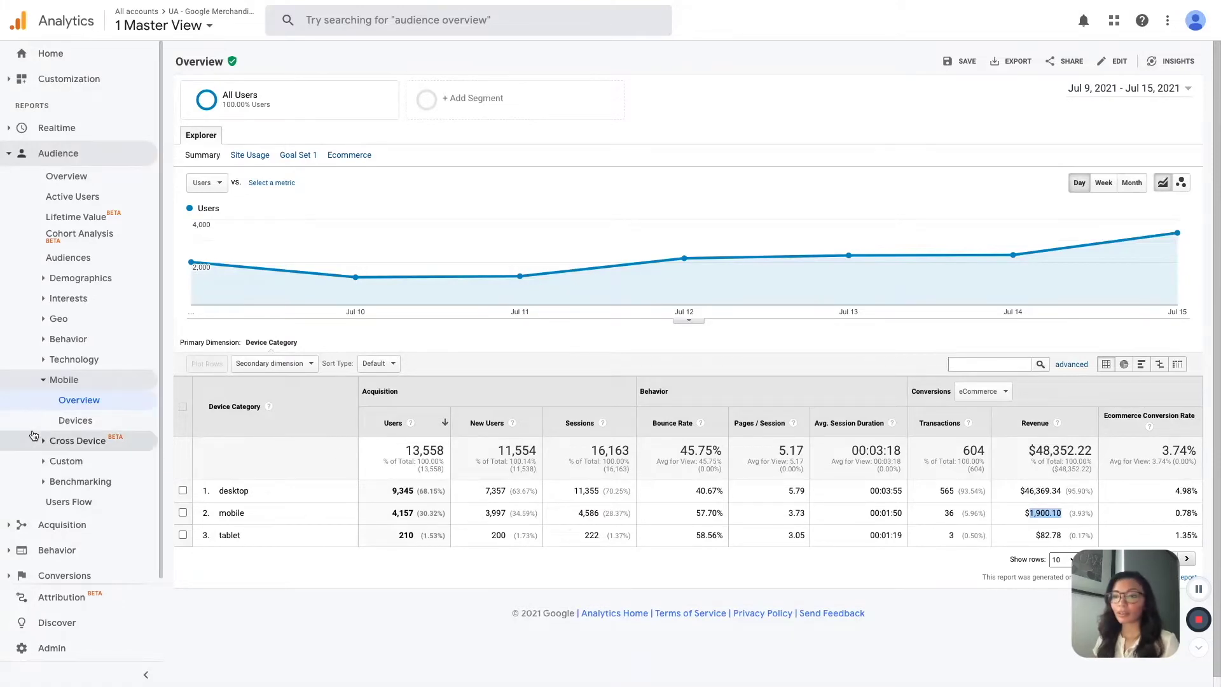
left_click(67, 421)
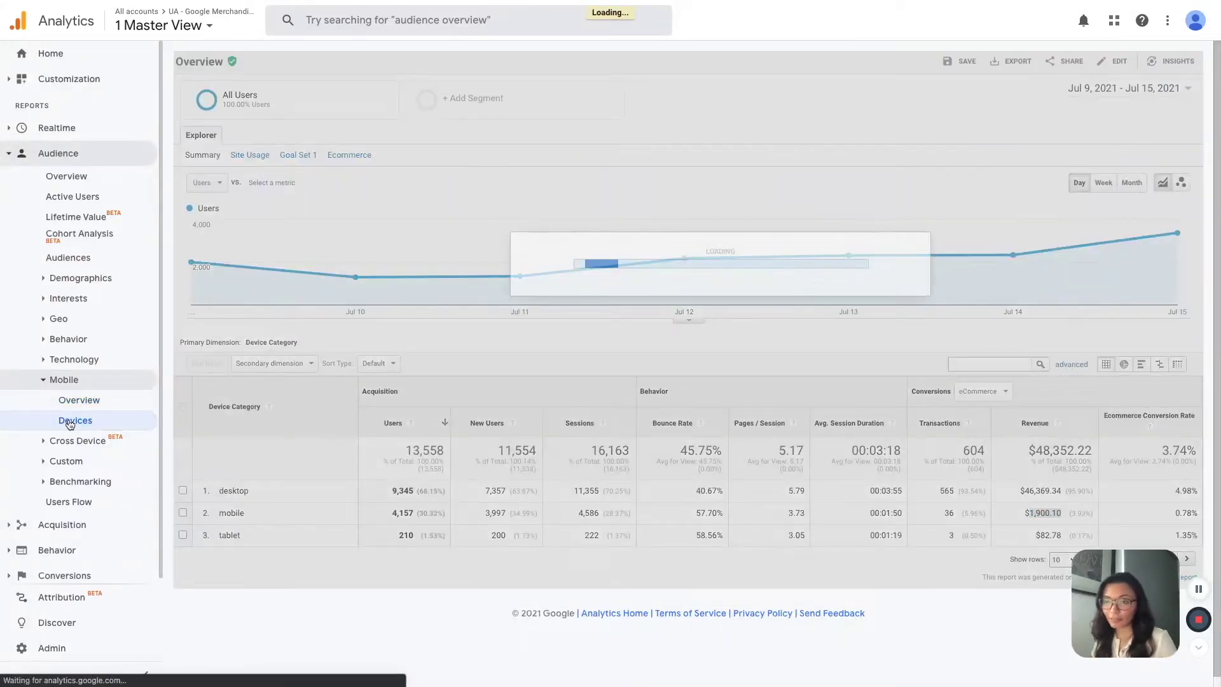
scroll(295, 436, "down", 2)
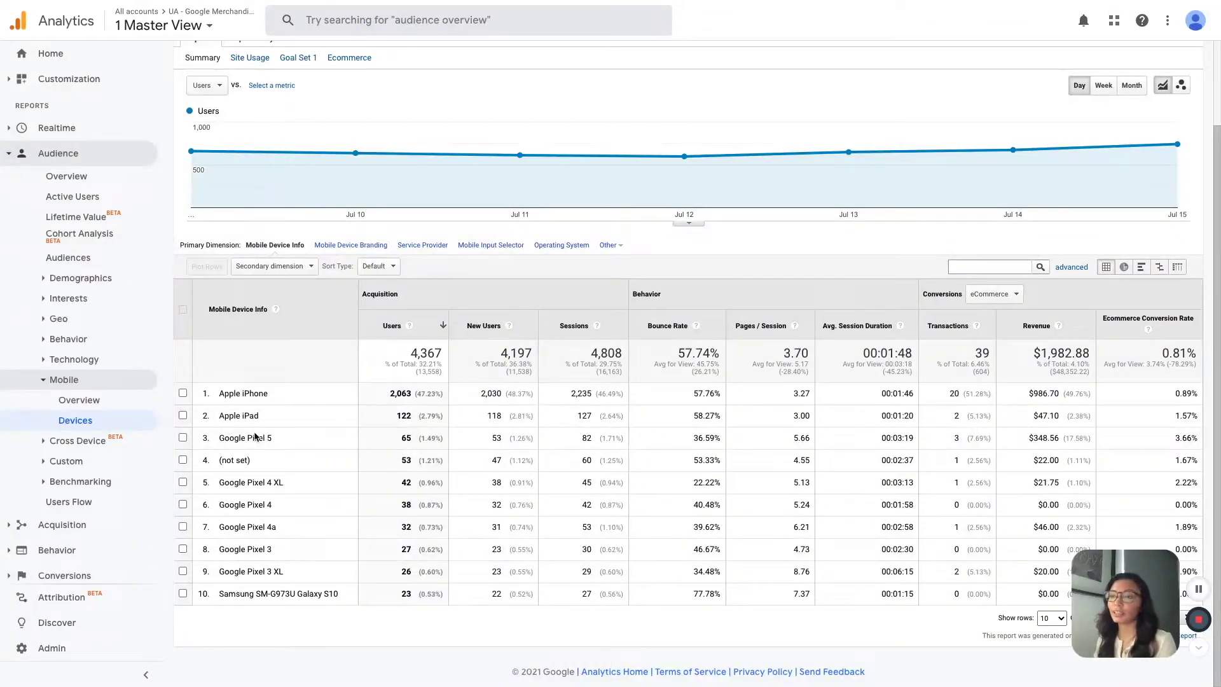
Recheck the mobile row's users and ecommerce conversion rate in the Mobile Overview report, and return to the Devices report.
left_click(117, 401)
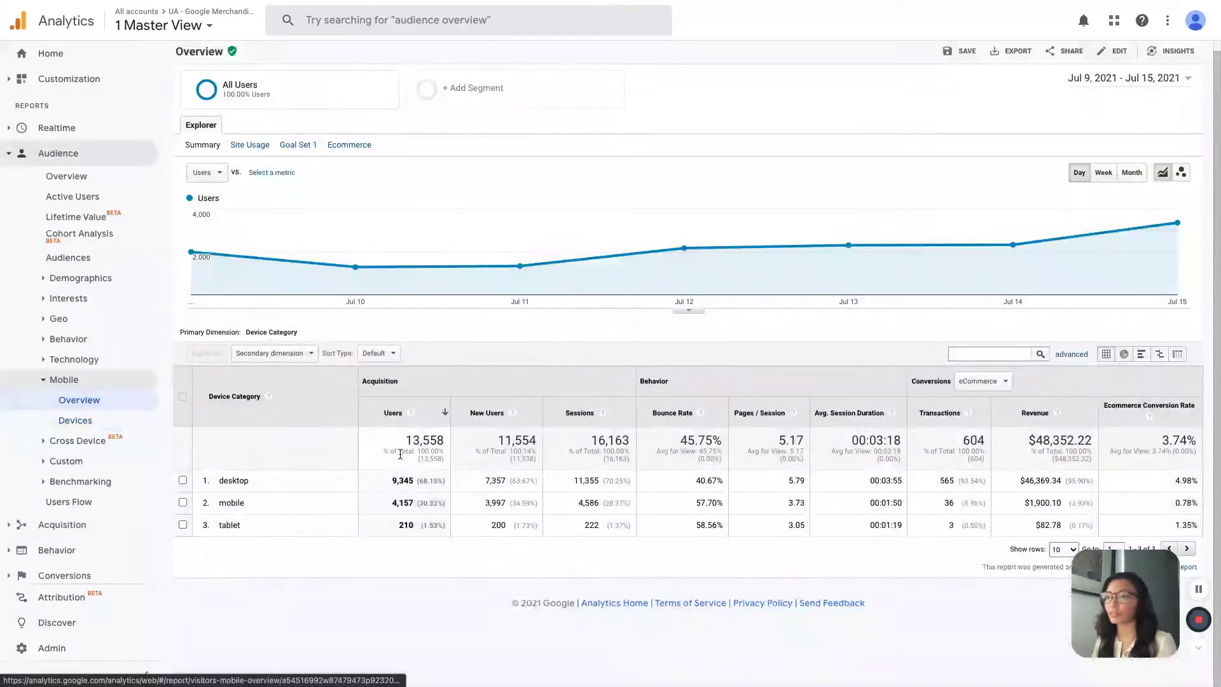
double_click(405, 503)
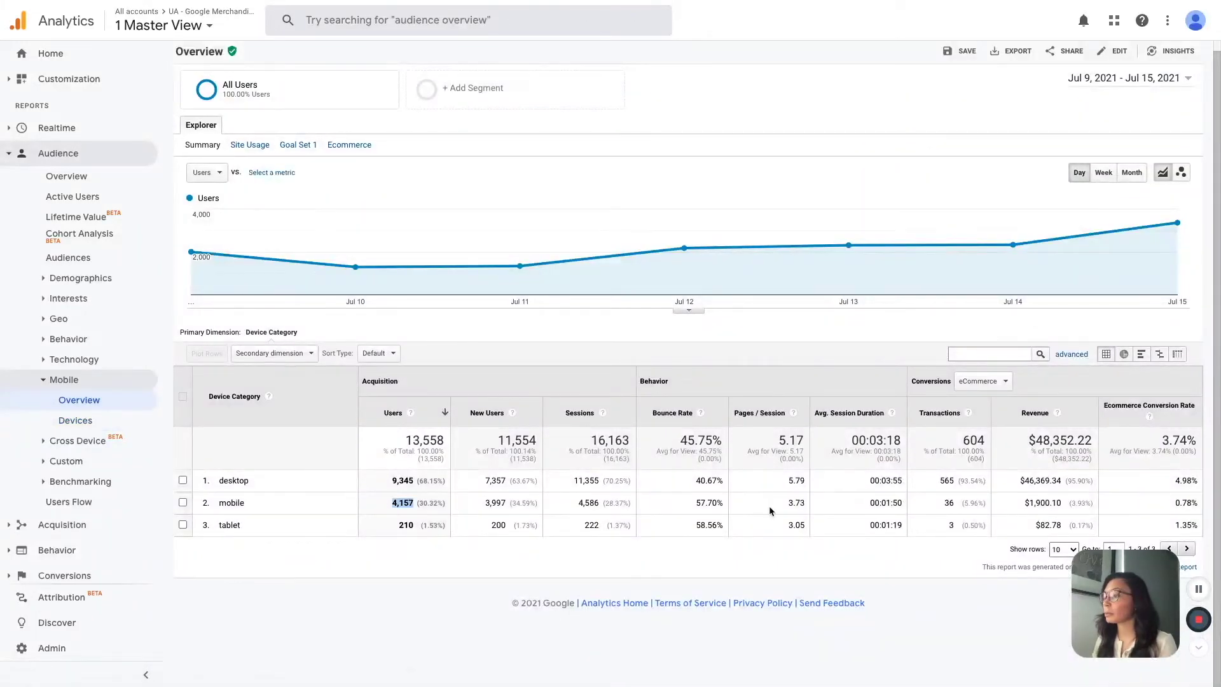
left_click(1188, 502)
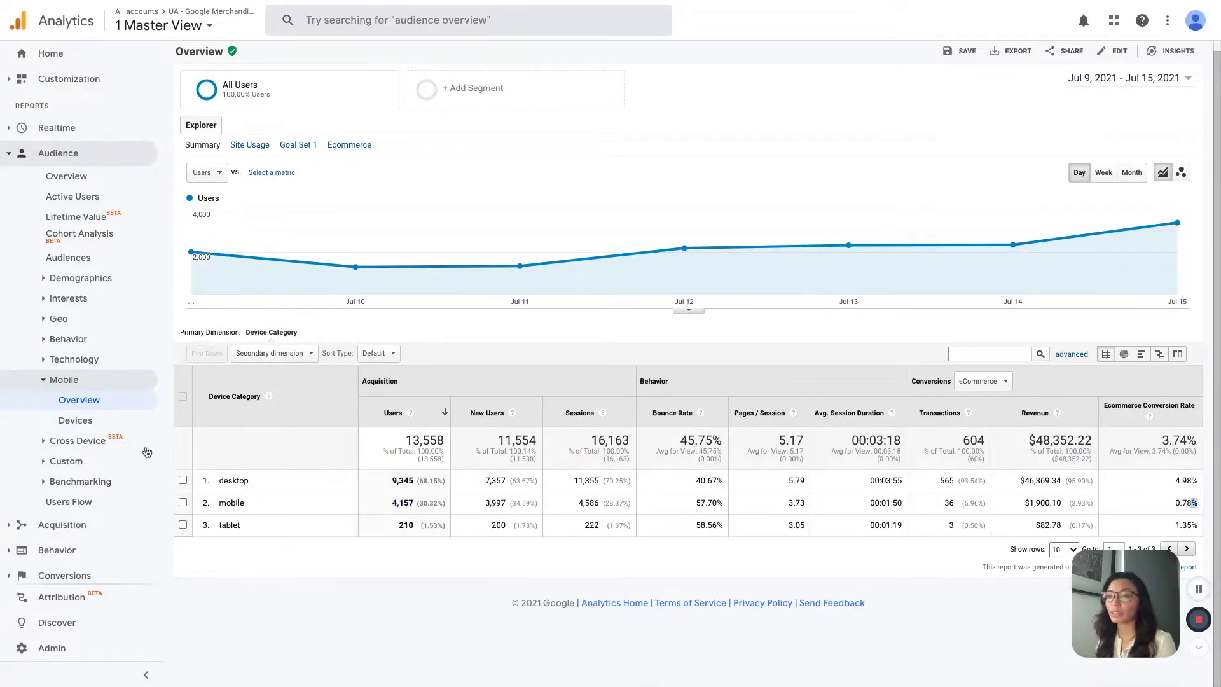
left_click(75, 420)
scroll(327, 463, "down", 1)
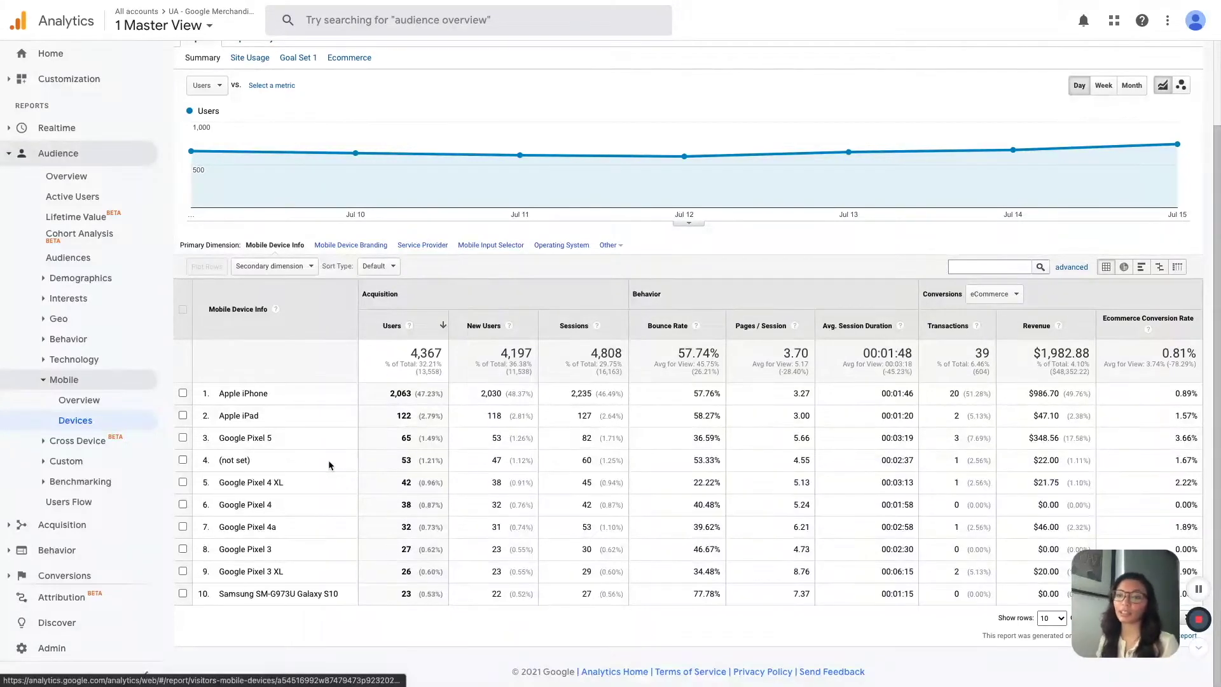
Open the Users Flow report and set its starting dimension to Landing Page.
left_click(70, 503)
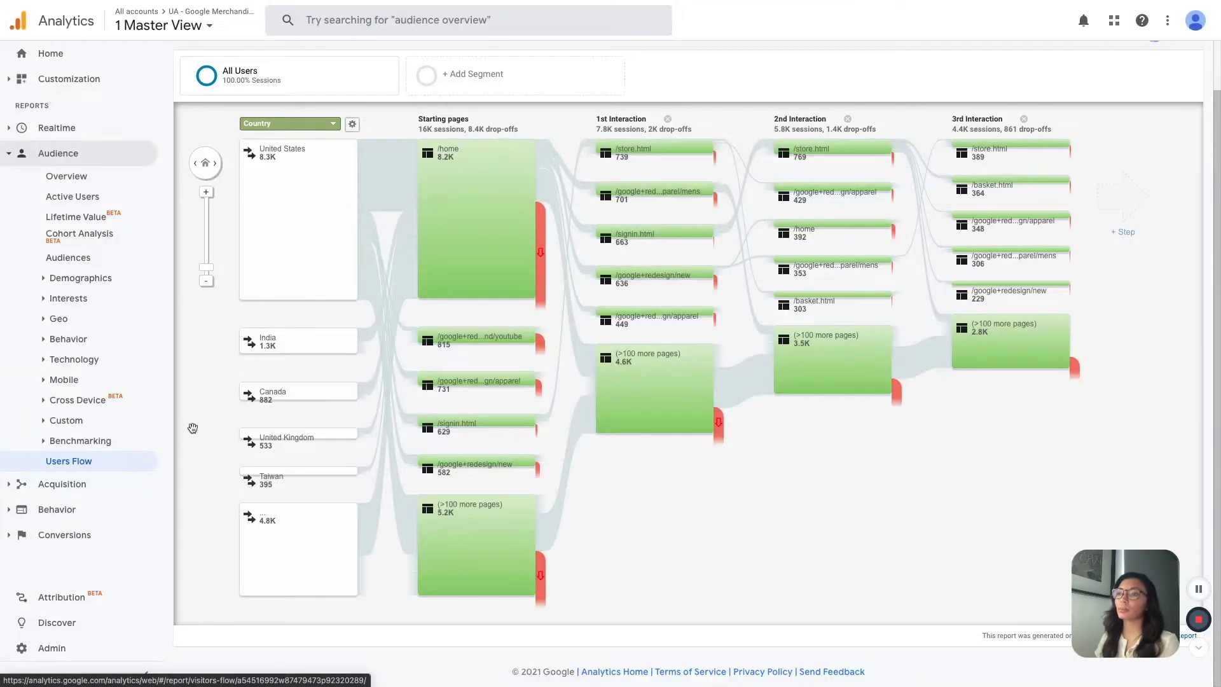
left_click(321, 127)
scroll(324, 250, "down", 3)
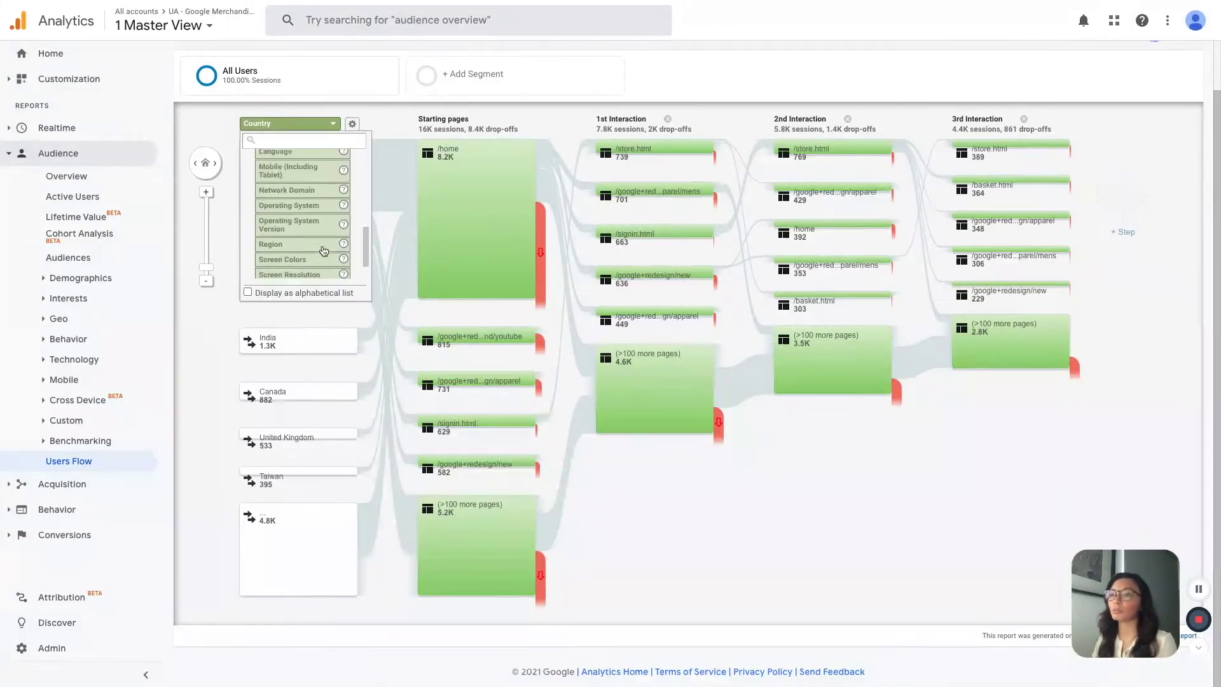
type("page")
left_click(305, 184)
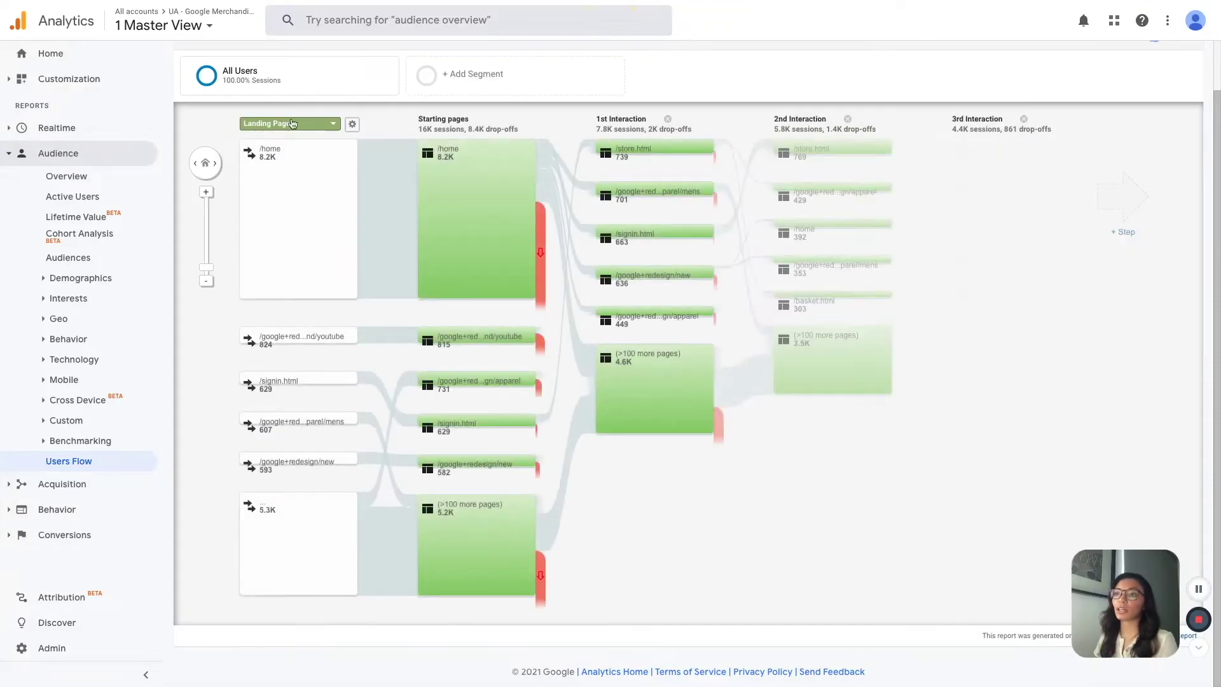
Examine the through traffic, drop-offs and paths from the /home starting page into the first and second interactions.
mouse_move(442, 184)
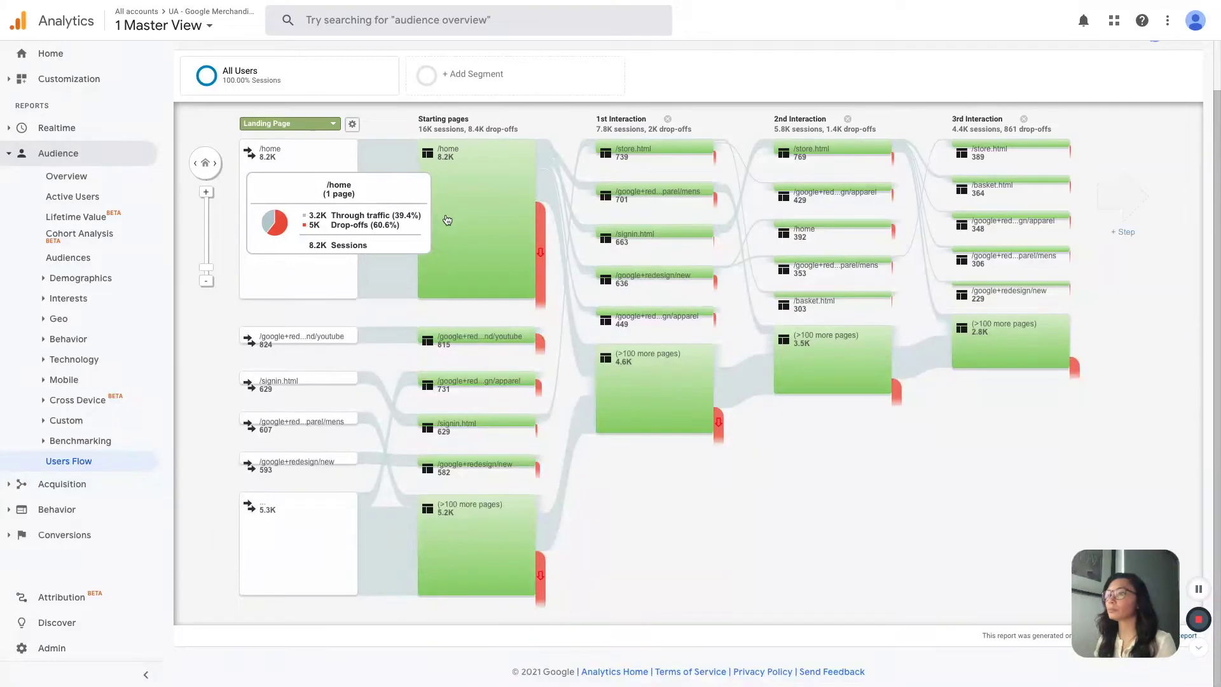
mouse_move(544, 269)
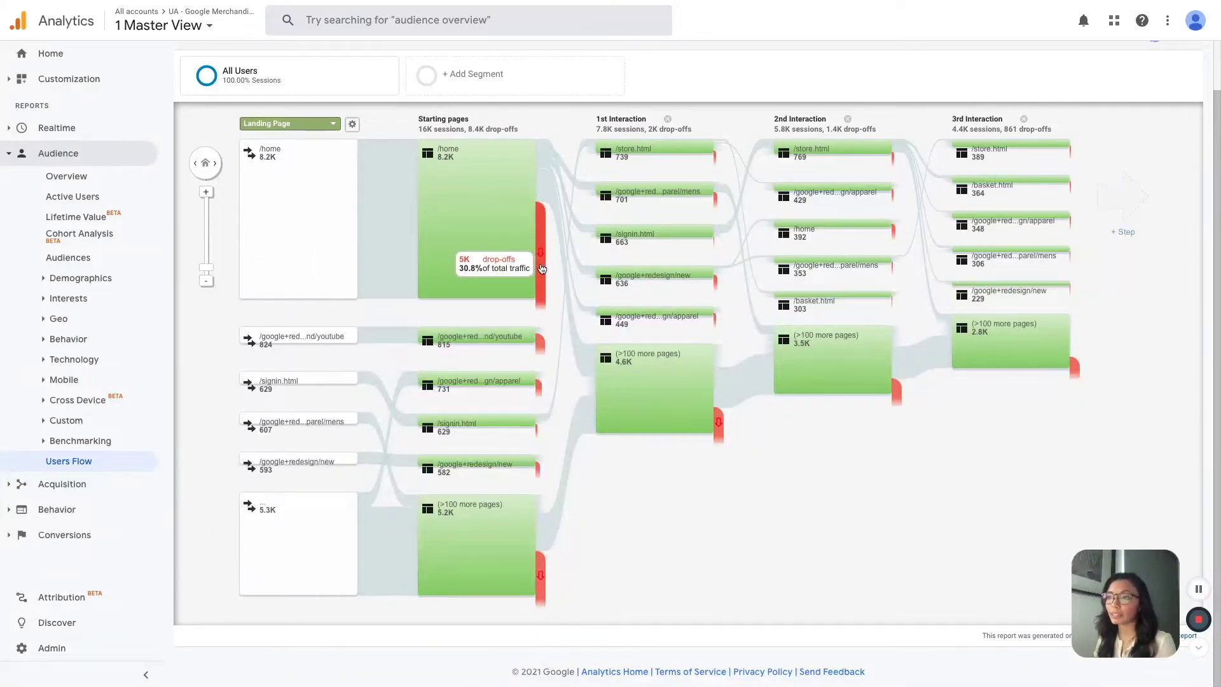
mouse_move(490, 193)
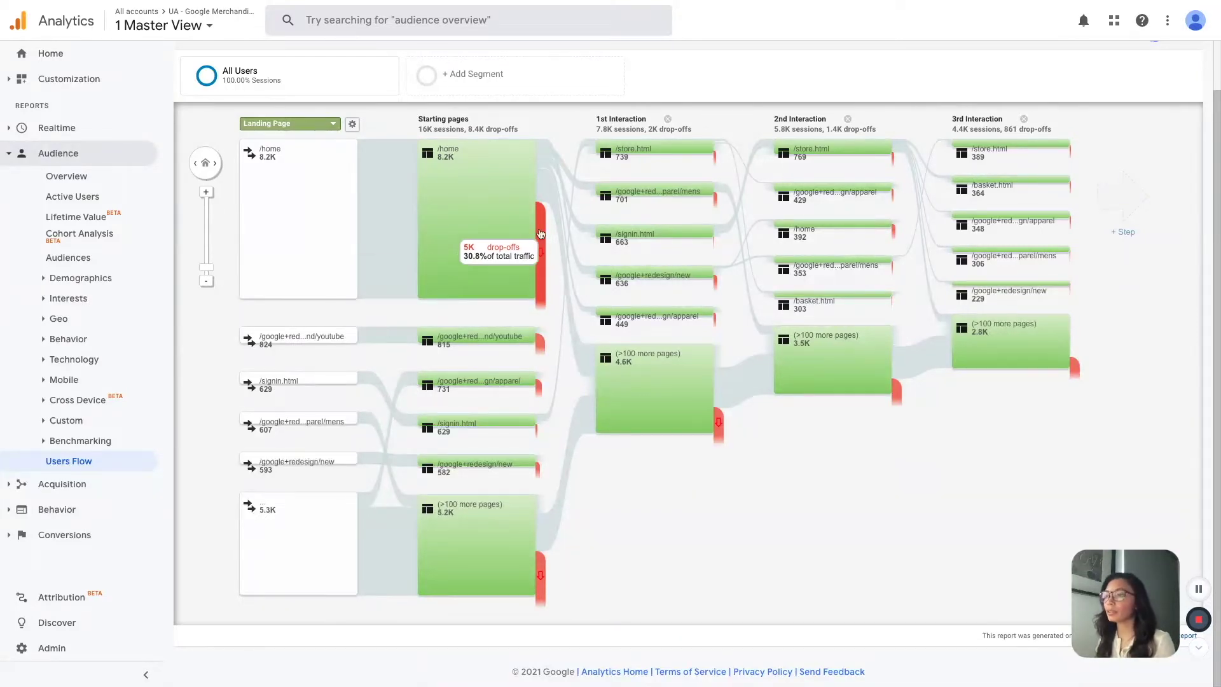
mouse_move(550, 197)
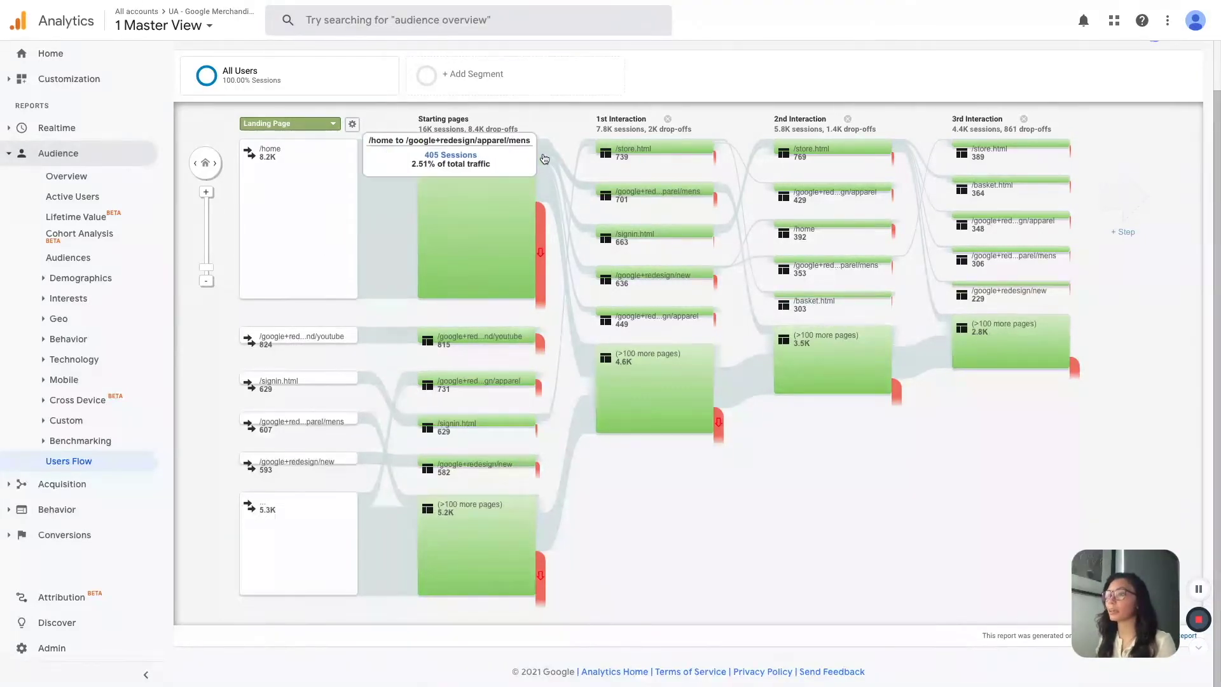
mouse_move(542, 161)
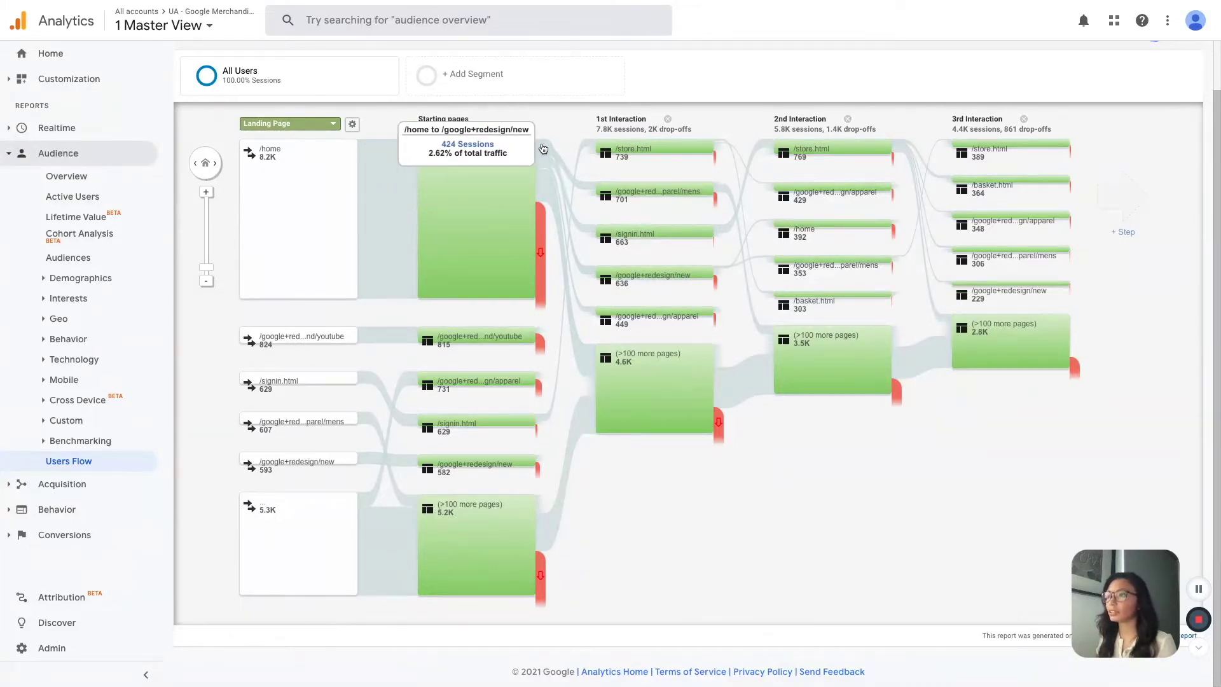
mouse_move(641, 150)
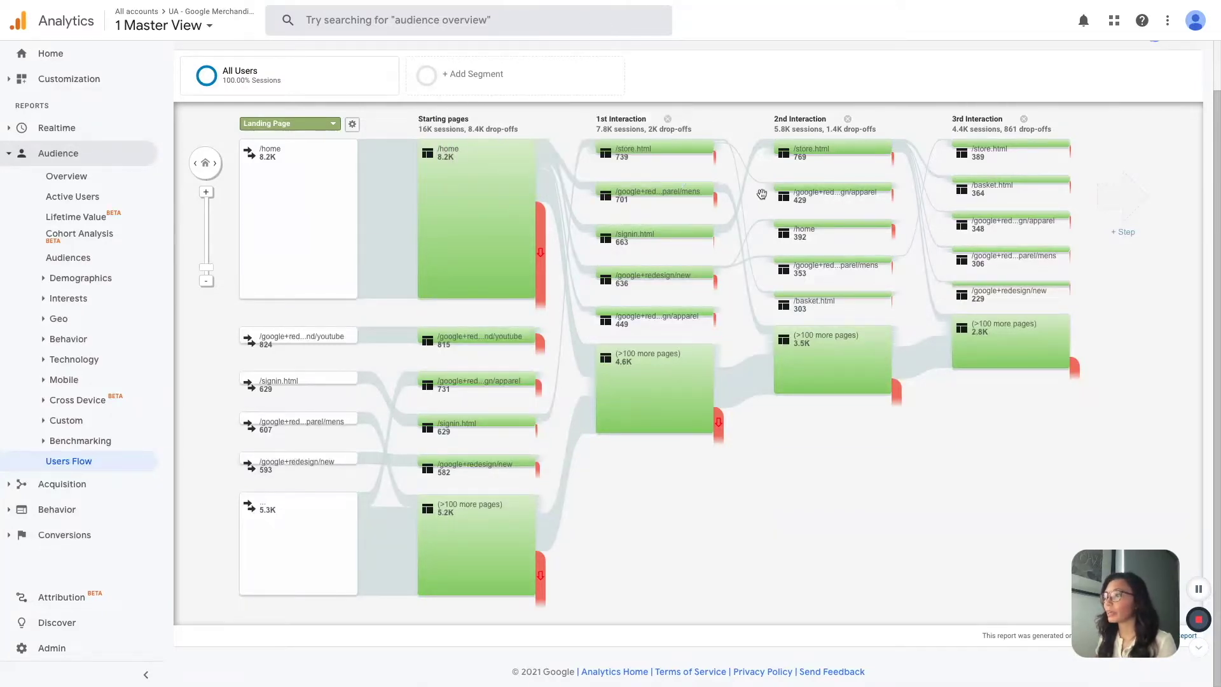
mouse_move(803, 350)
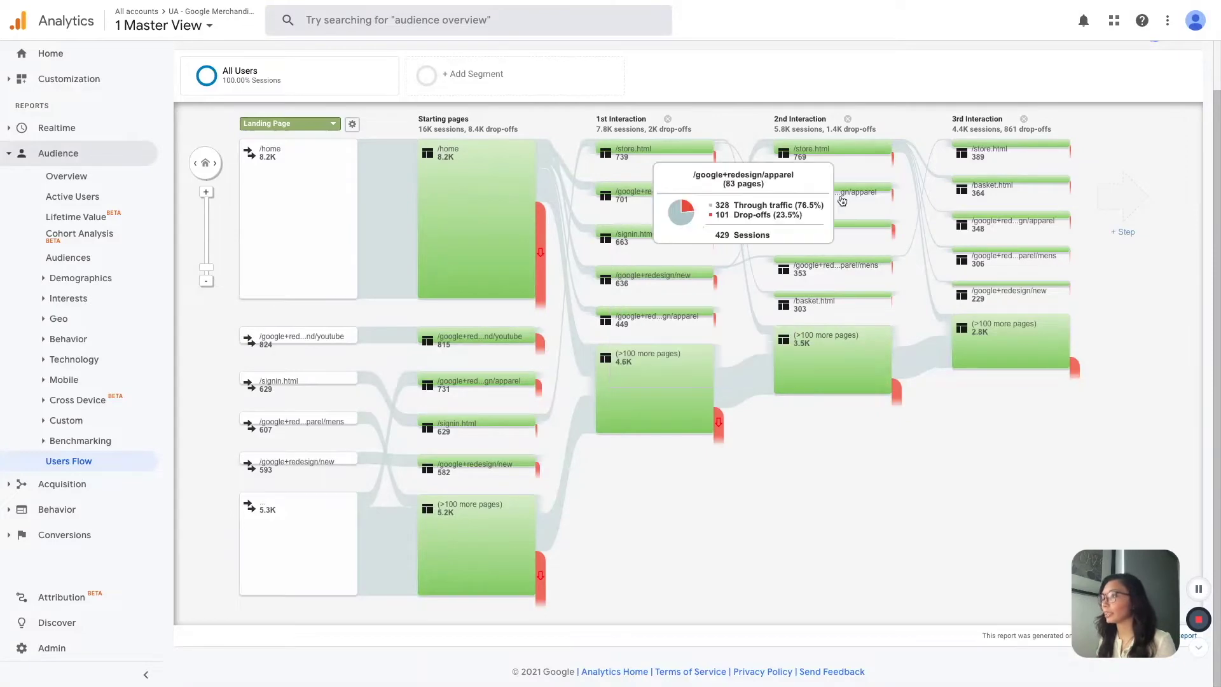
Extend the Users Flow chart to the fifth interaction, and return its view to the landing and starting pages.
left_click(1121, 232)
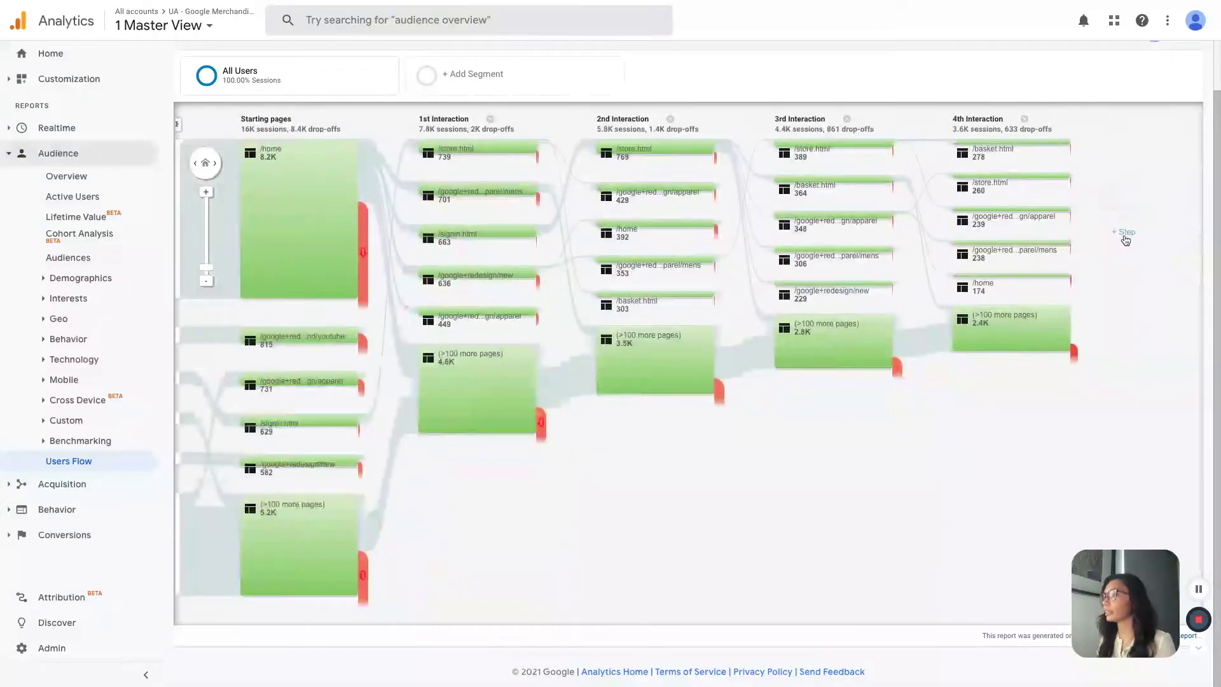
left_click(1123, 234)
left_click(1136, 237)
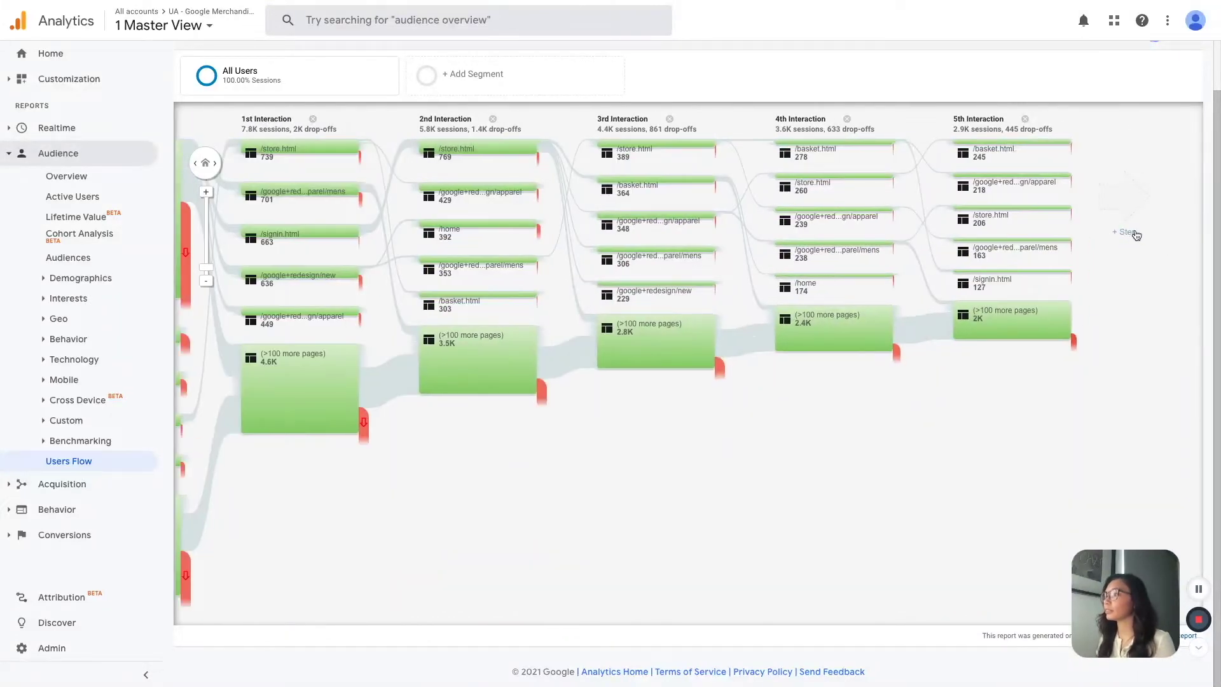
left_click(197, 164)
left_click(197, 164)
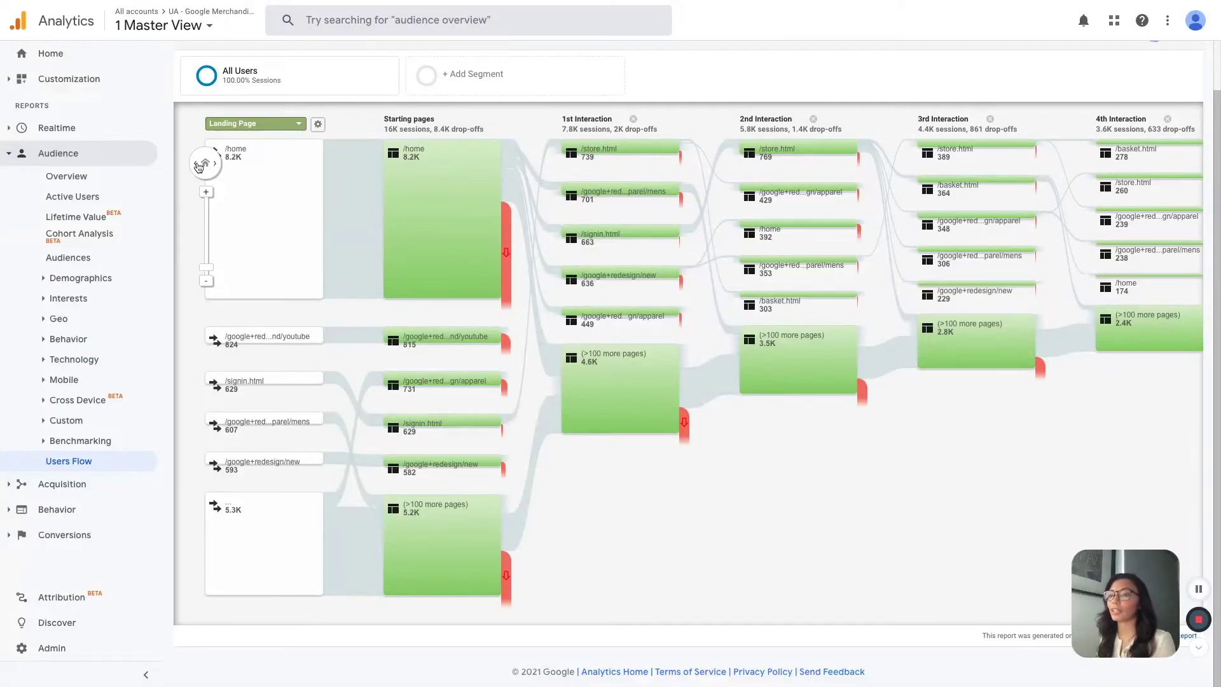
Open the Channels report for all traffic in the Acquisition reports.
left_click(13, 155)
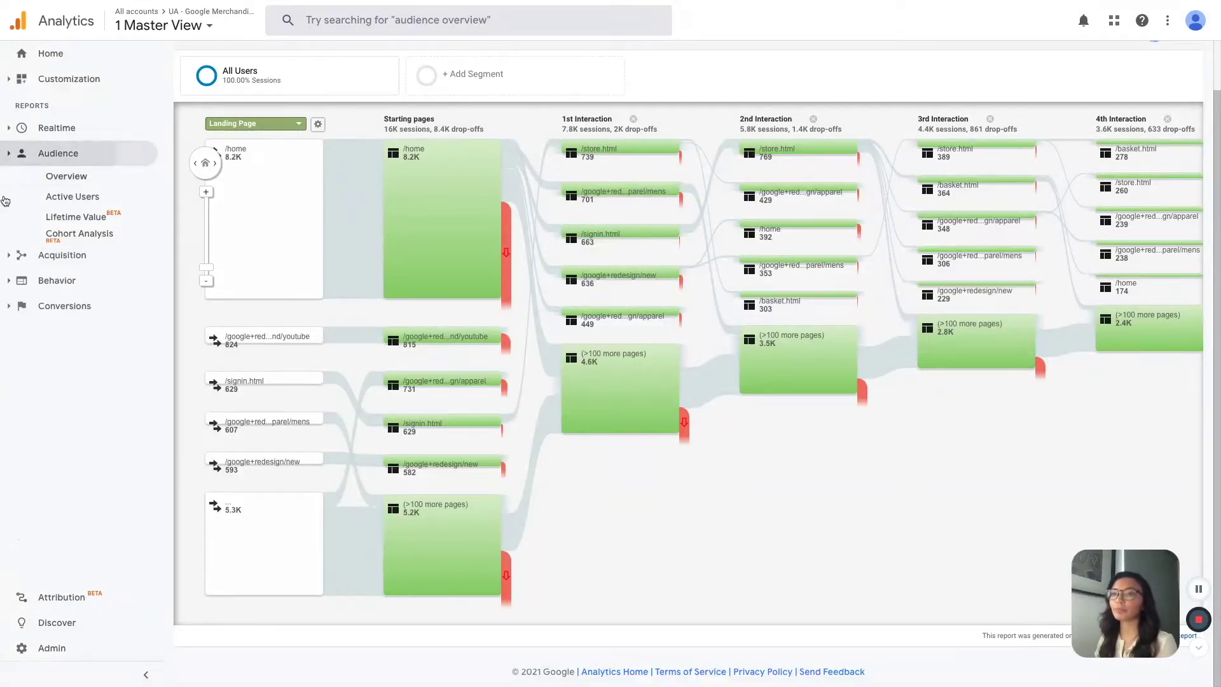
left_click(14, 180)
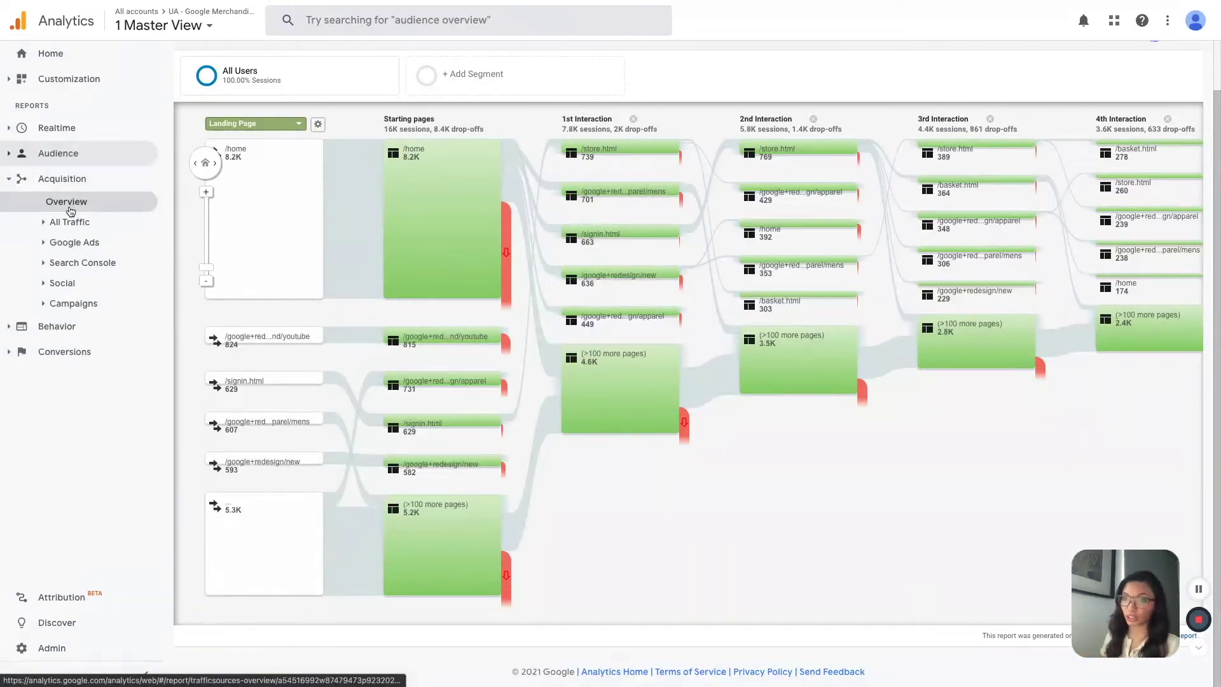
left_click(75, 225)
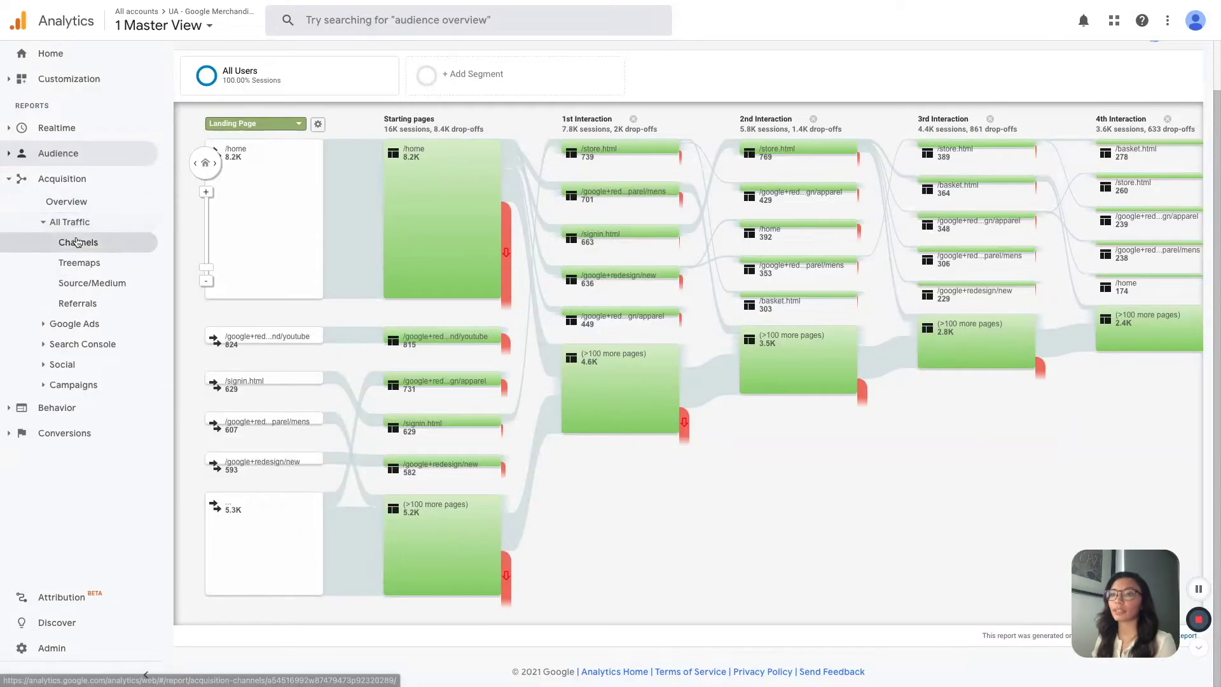
left_click(76, 244)
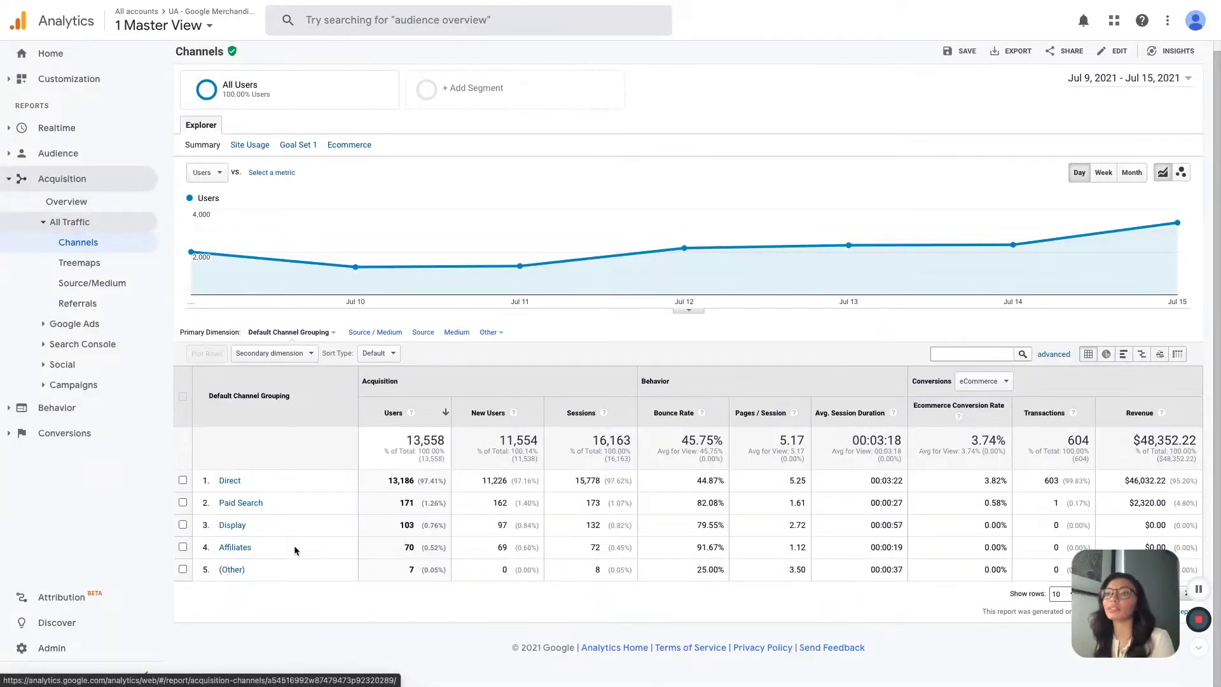
Open the Source/Medium report and add Device Category as its secondary dimension.
left_click(102, 283)
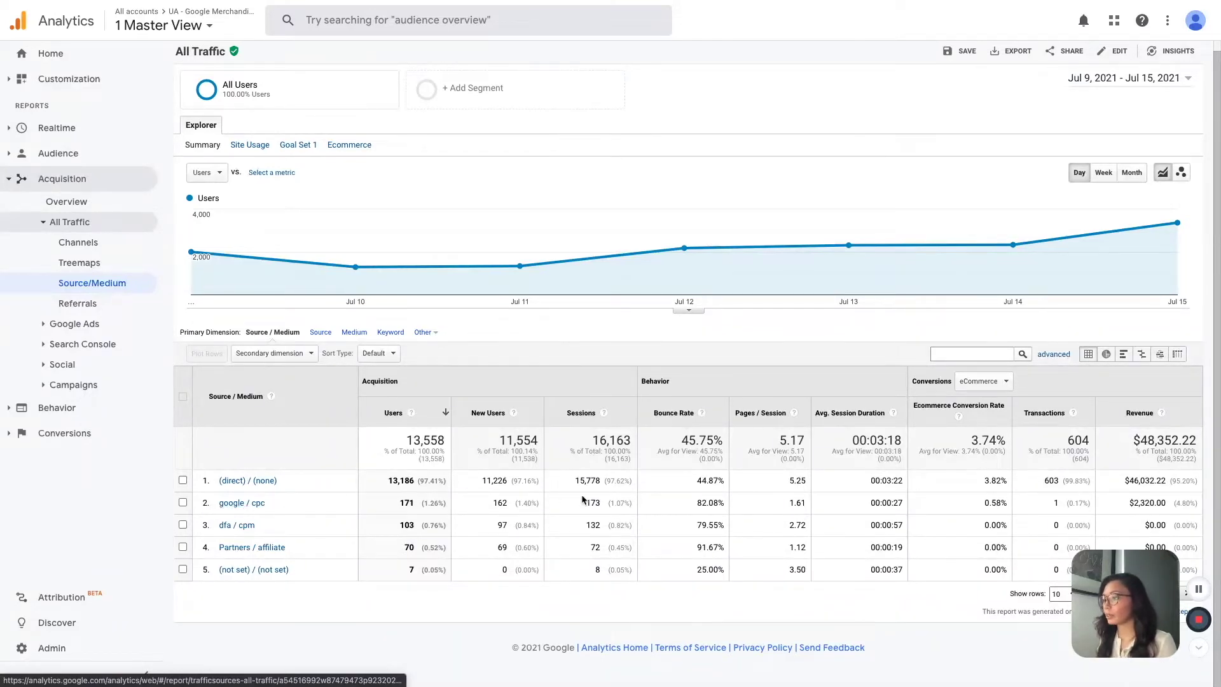
left_click(287, 360)
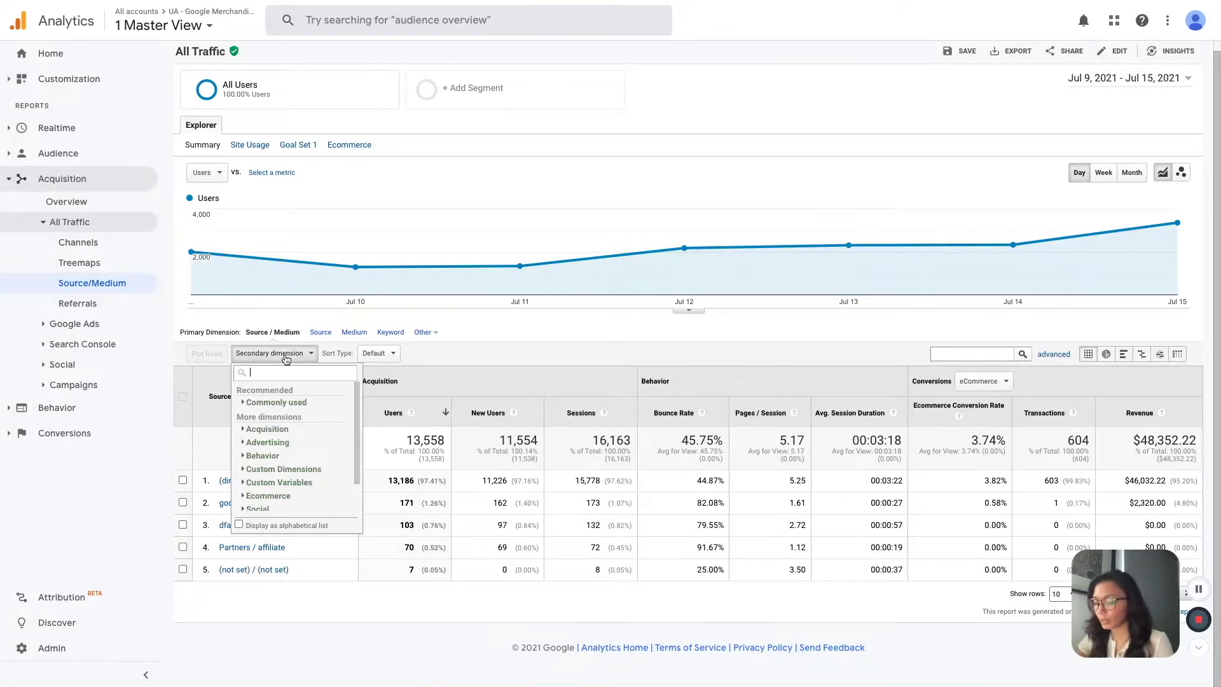
type("medium")
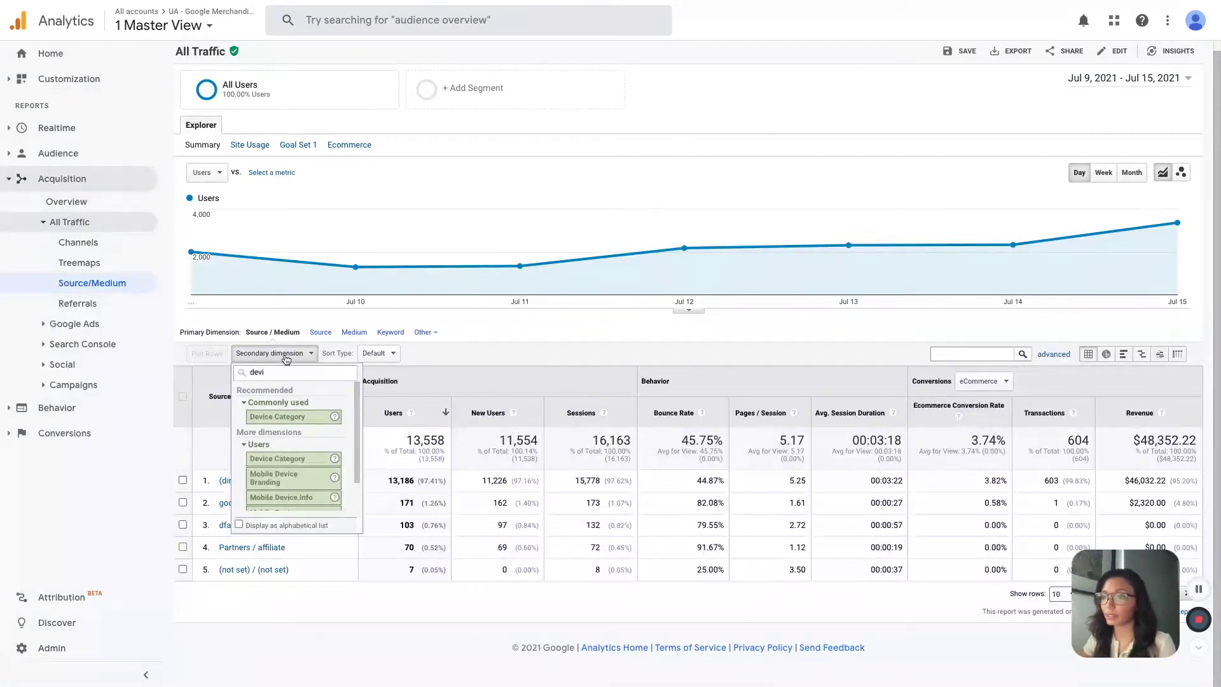
key("Return")
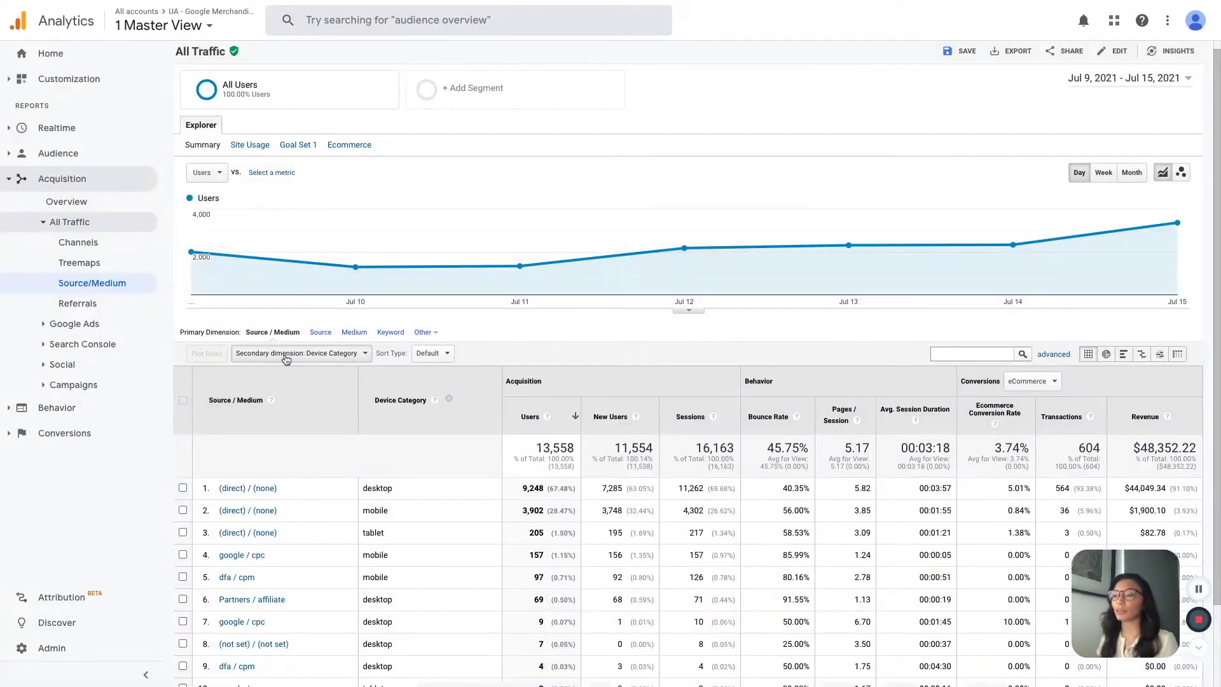
Examine the google / cpc mobile row's users, bounce rate, session duration, transactions and revenue.
scroll(444, 521, "down", 2)
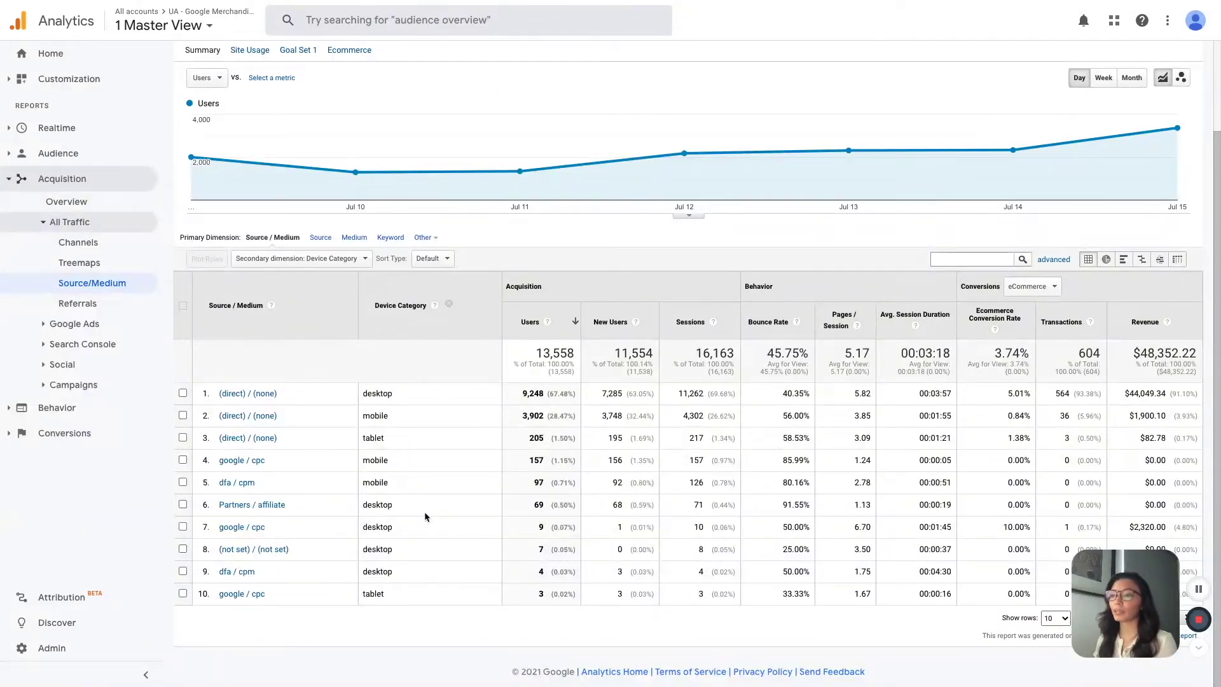
double_click(372, 460)
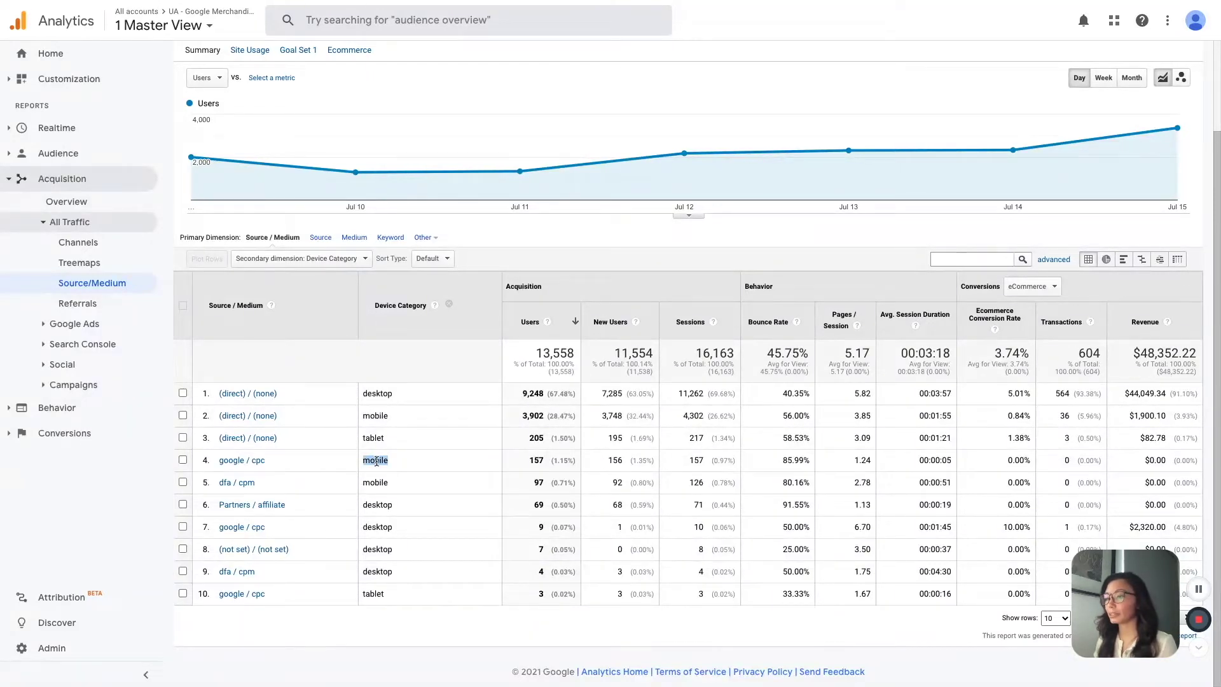
double_click(536, 460)
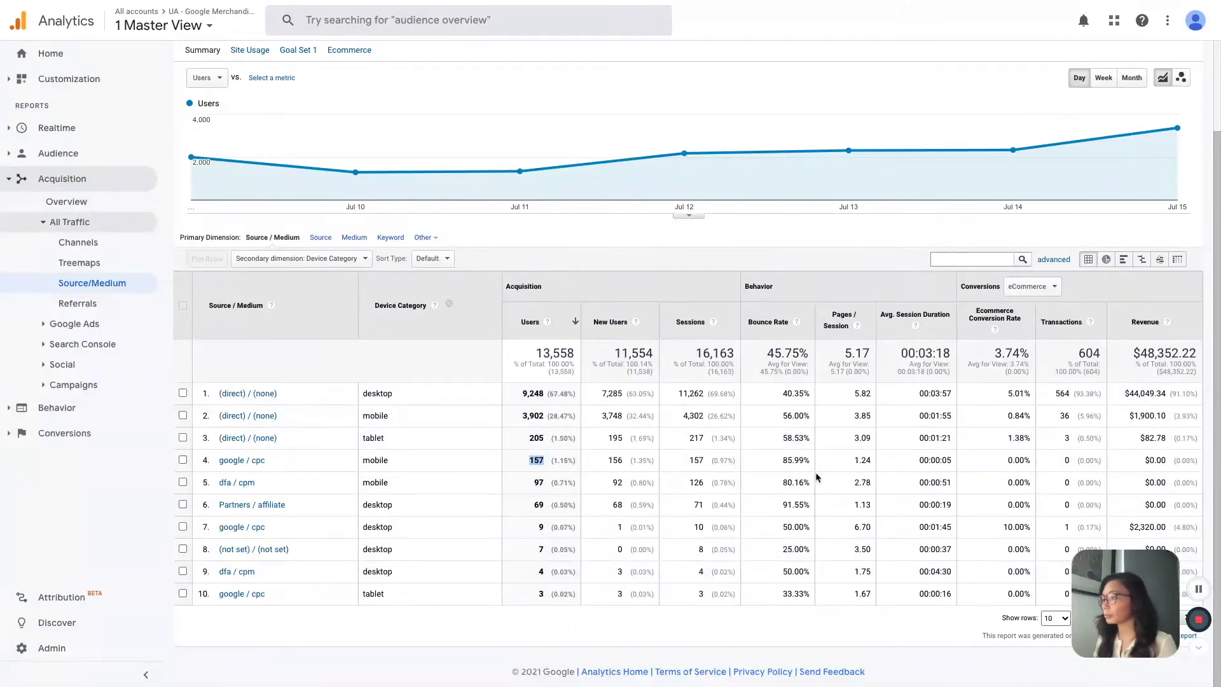
left_click(618, 456)
left_click_drag(530, 460, 1172, 461)
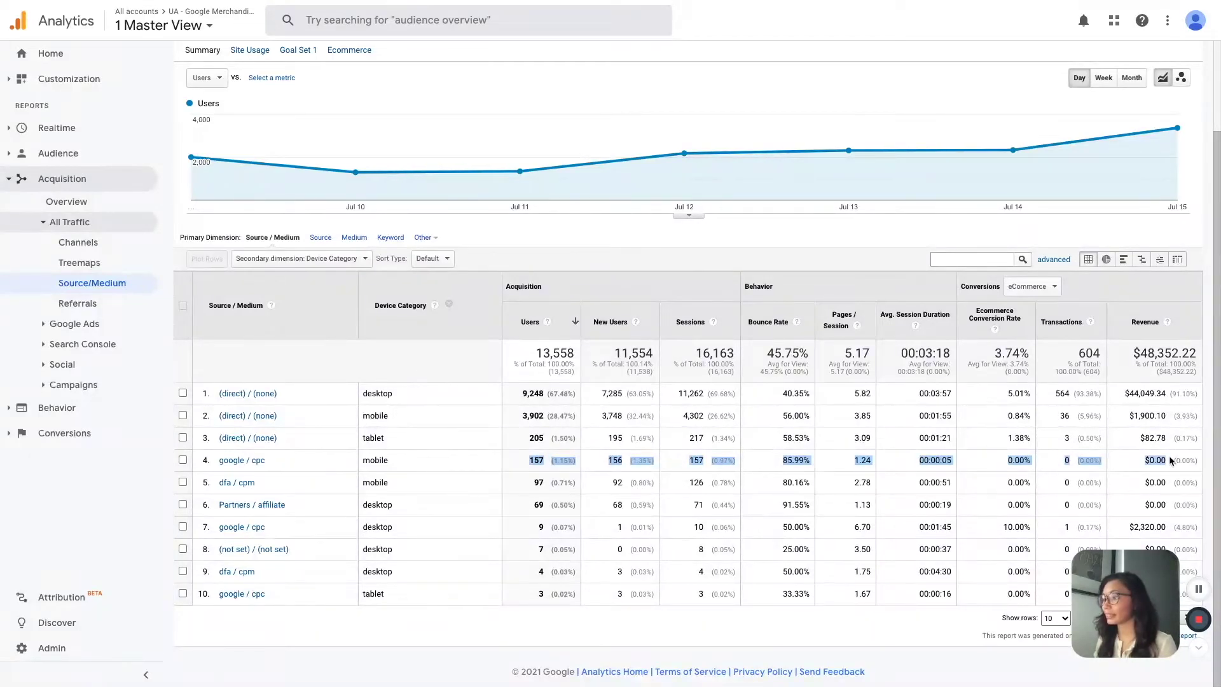
left_click(941, 460)
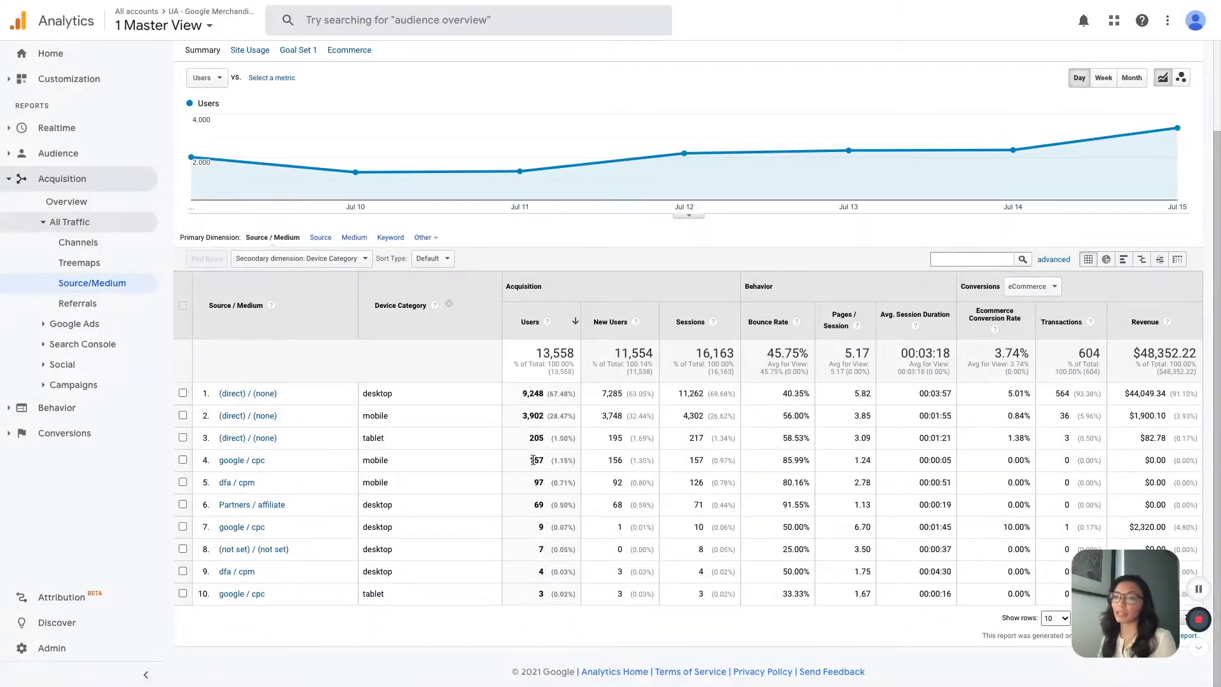
Replace the Device Category secondary dimension with Landing Page in the Source/Medium report.
left_click(449, 304)
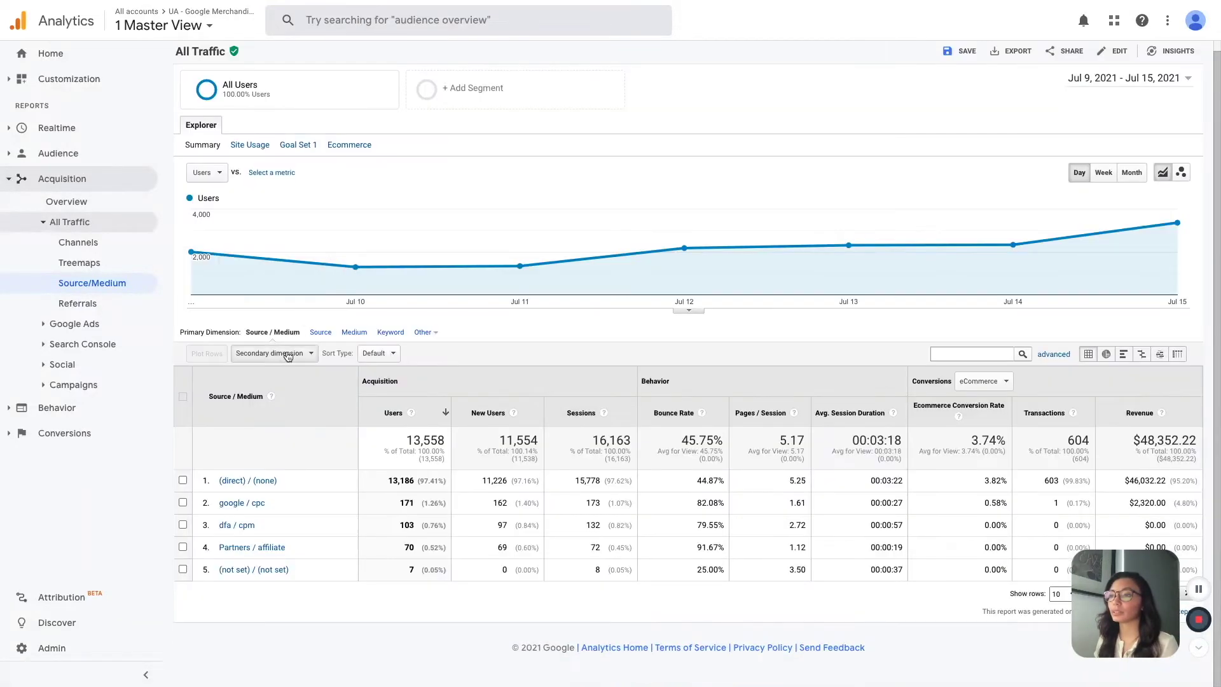
left_click(313, 354)
type("land")
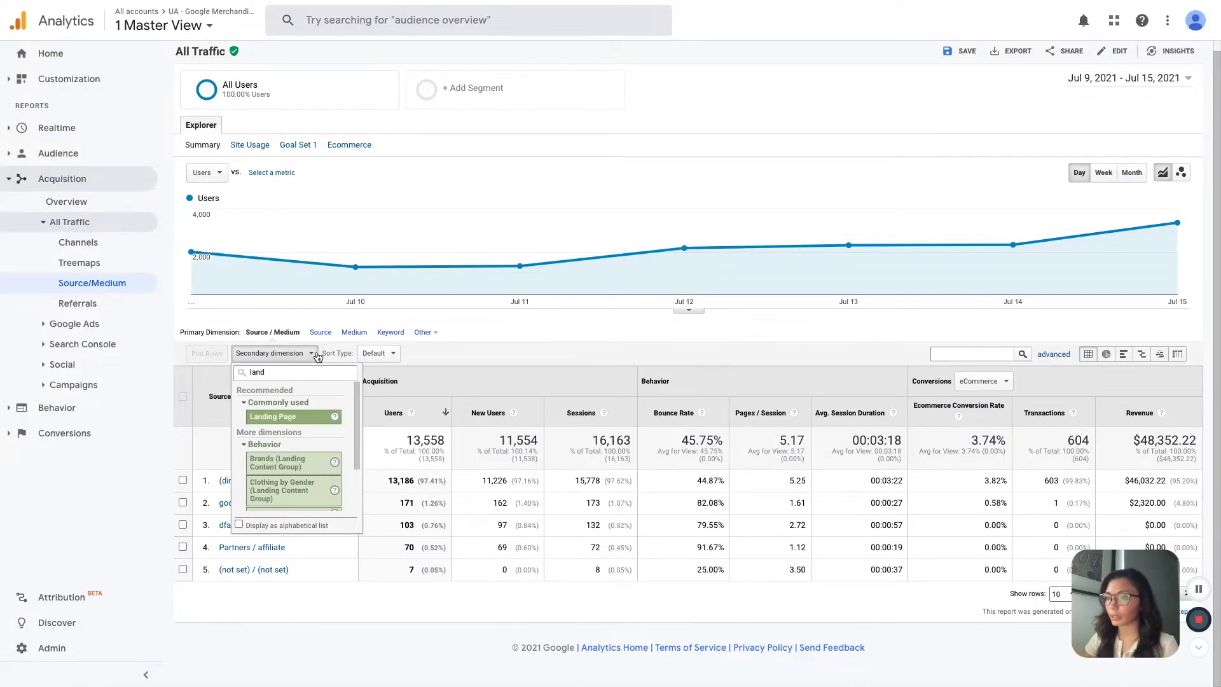
left_click(286, 417)
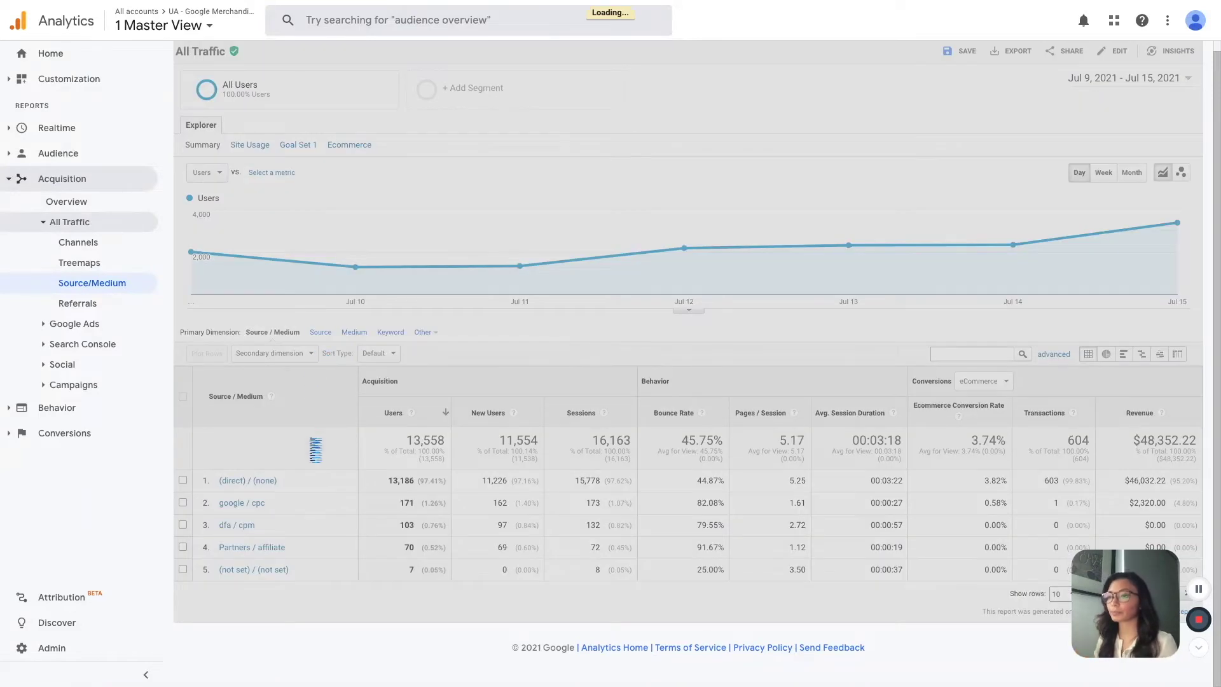
Go to rows 11 to 20 and examine the google / cpc row's /home landing page and average session duration.
scroll(279, 504, "down", 2)
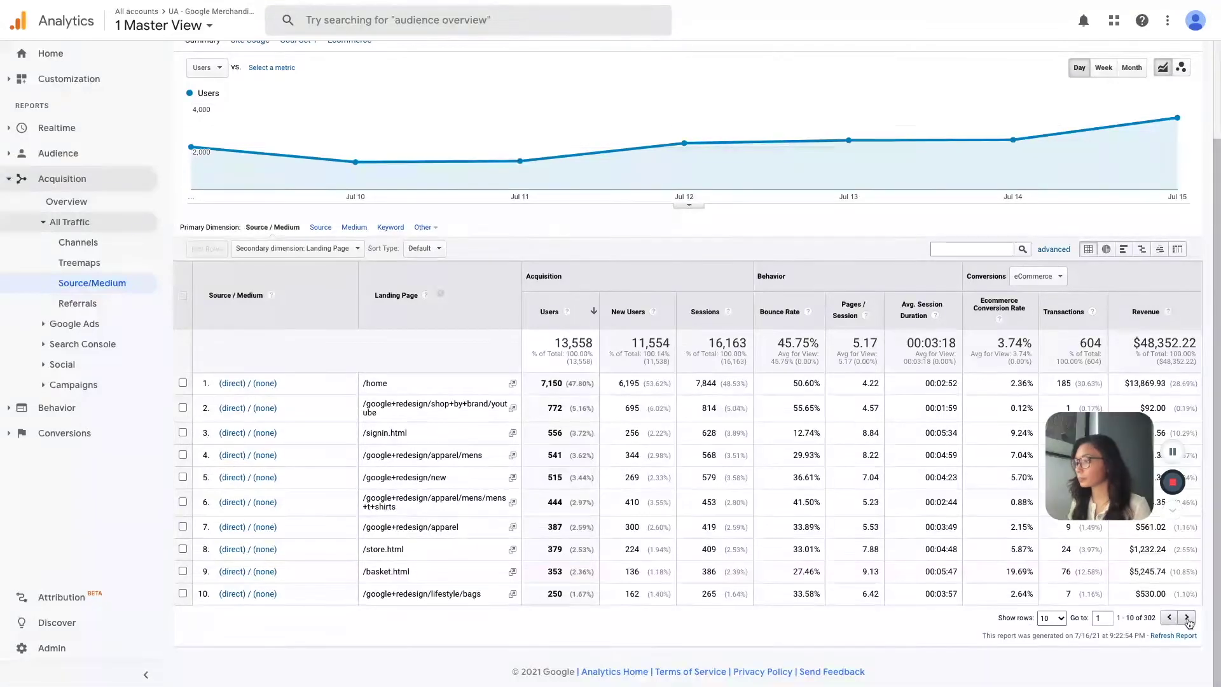
left_click(1187, 618)
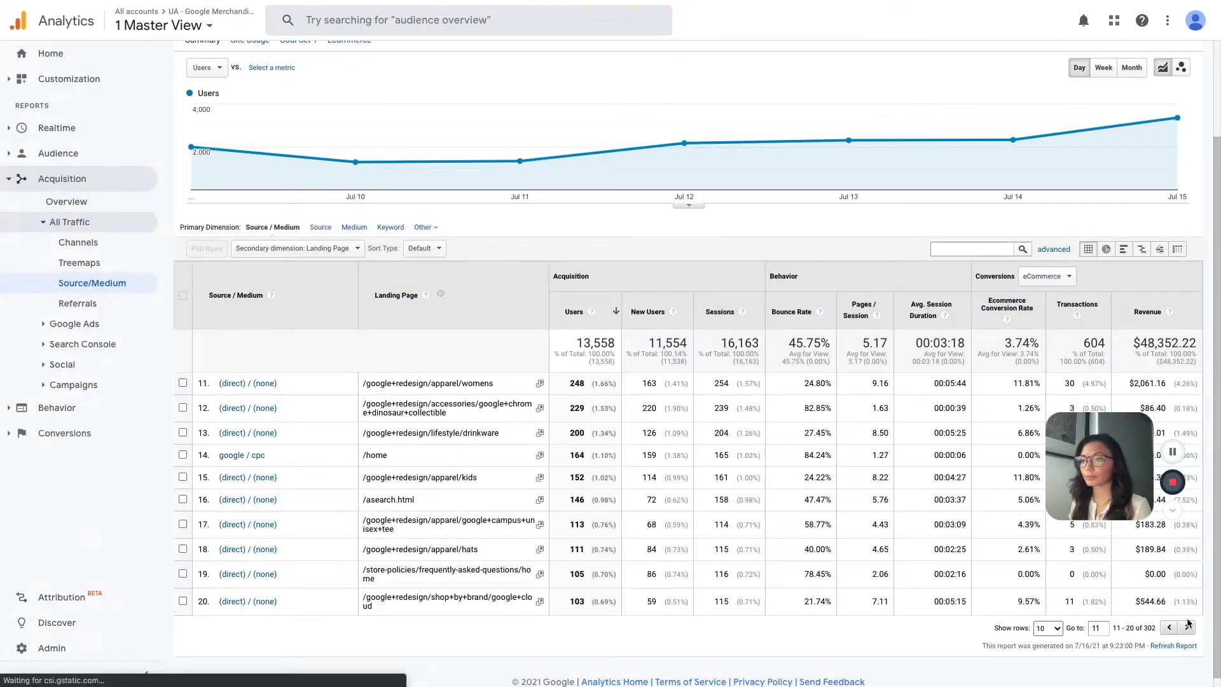
left_click_drag(1111, 465, 1135, 602)
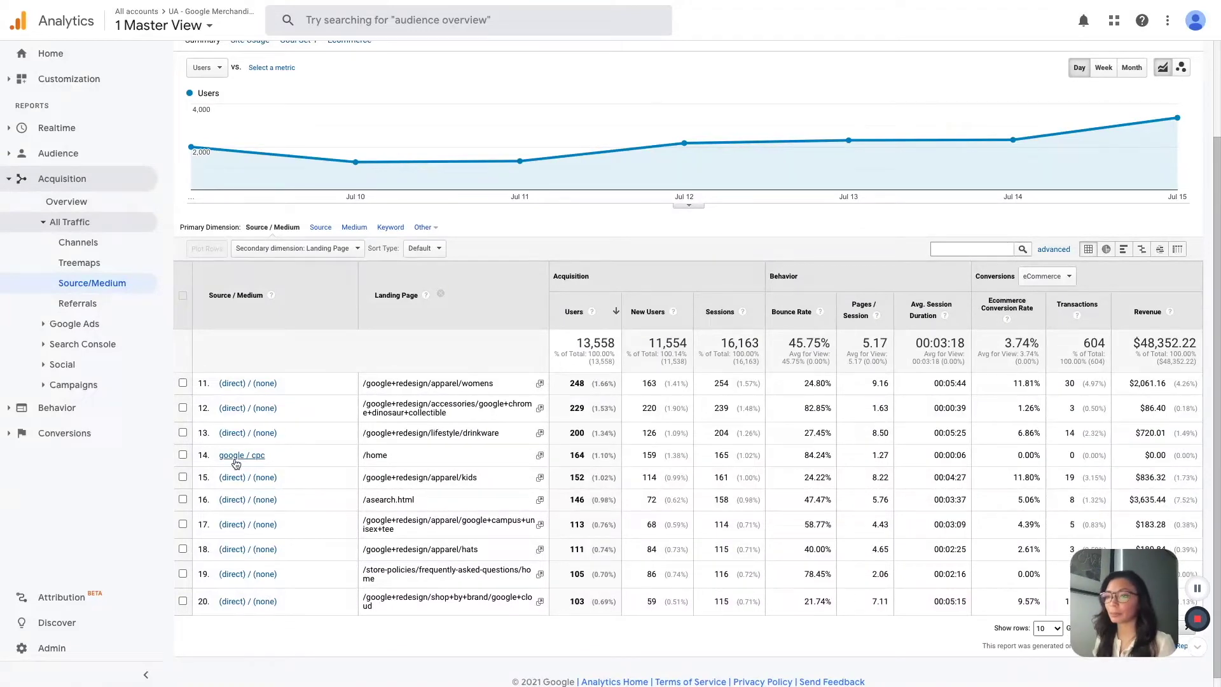
triple_click(377, 455)
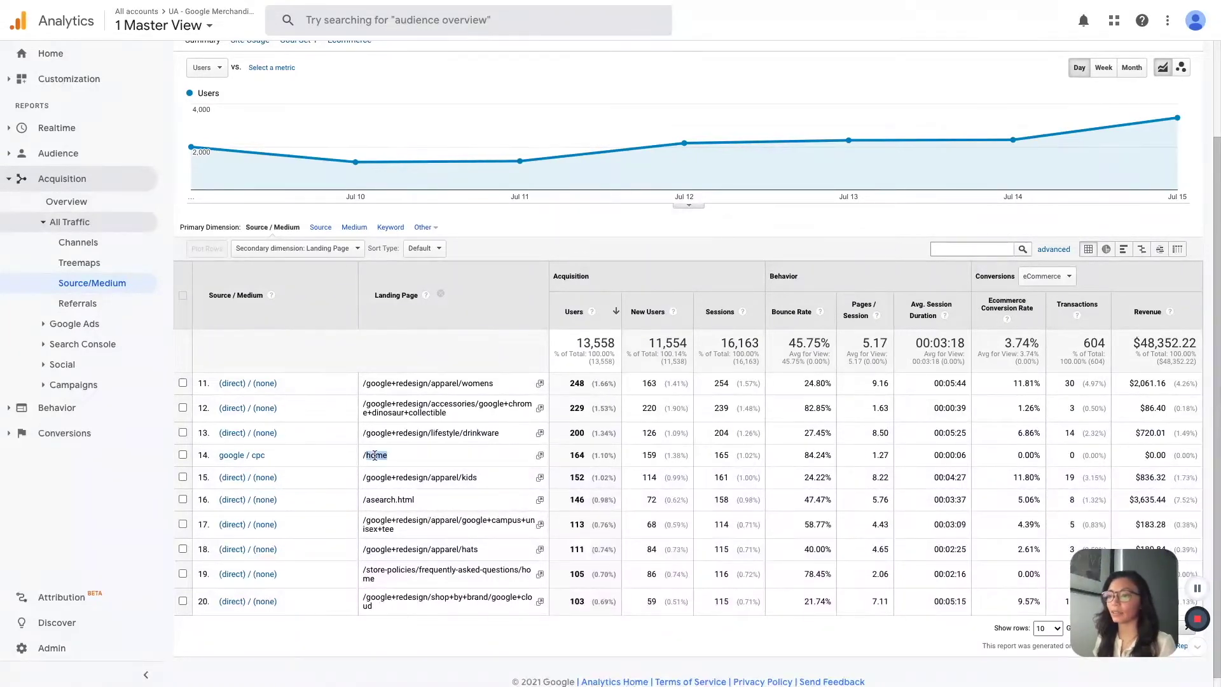
left_click(410, 462)
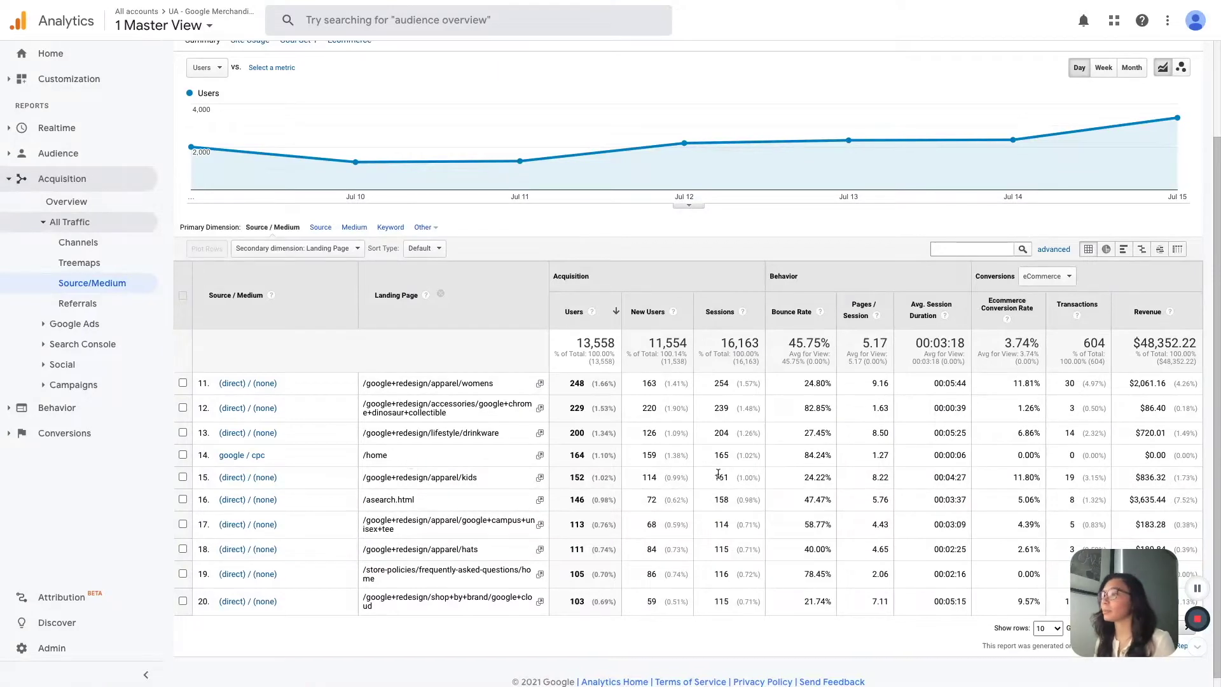
double_click(959, 456)
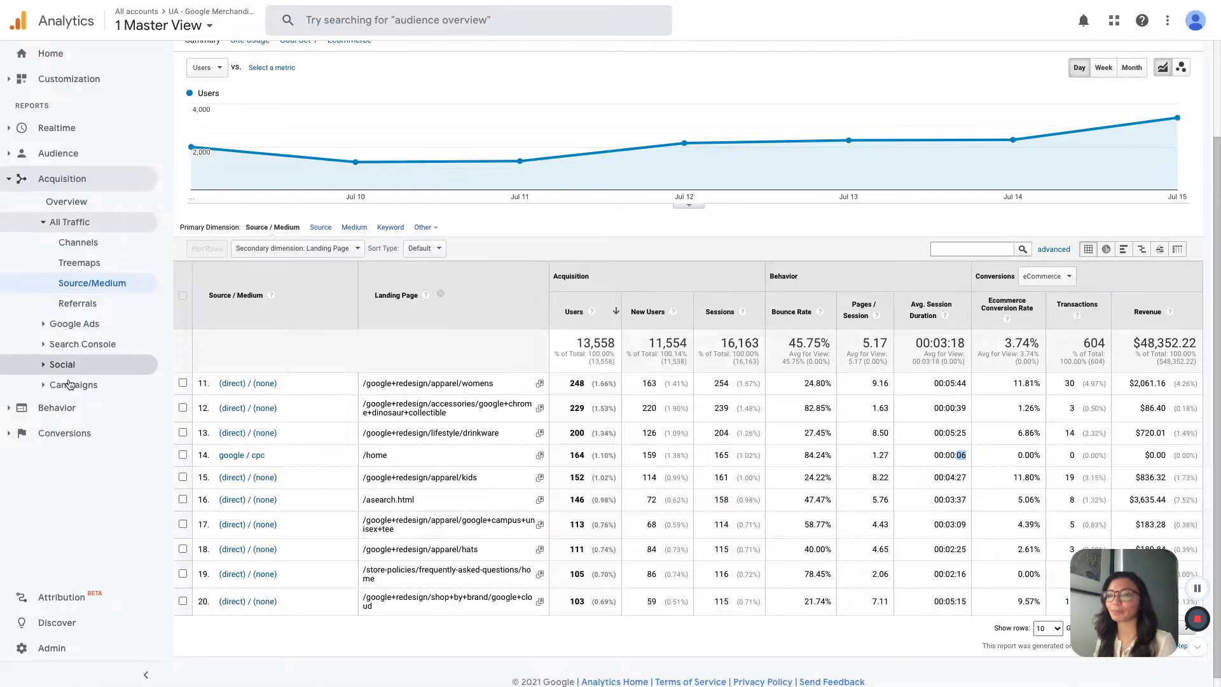
Open the Top Events report in the Behavior reports.
left_click(51, 419)
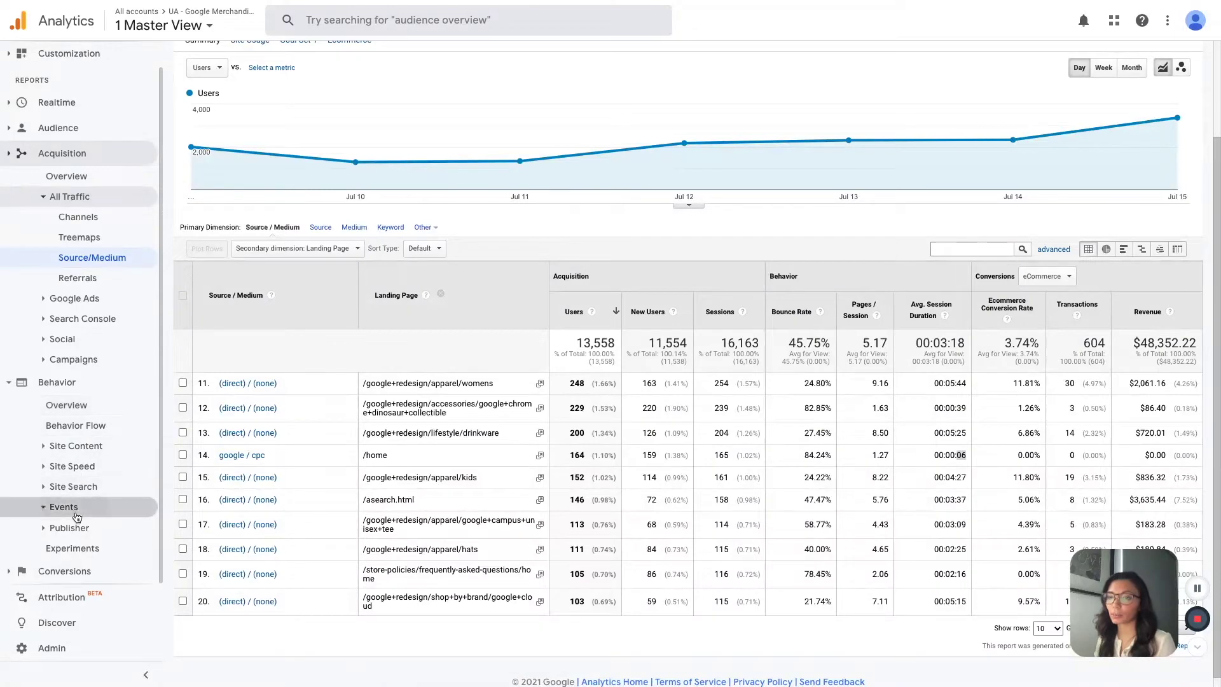
left_click(67, 507)
left_click(80, 370)
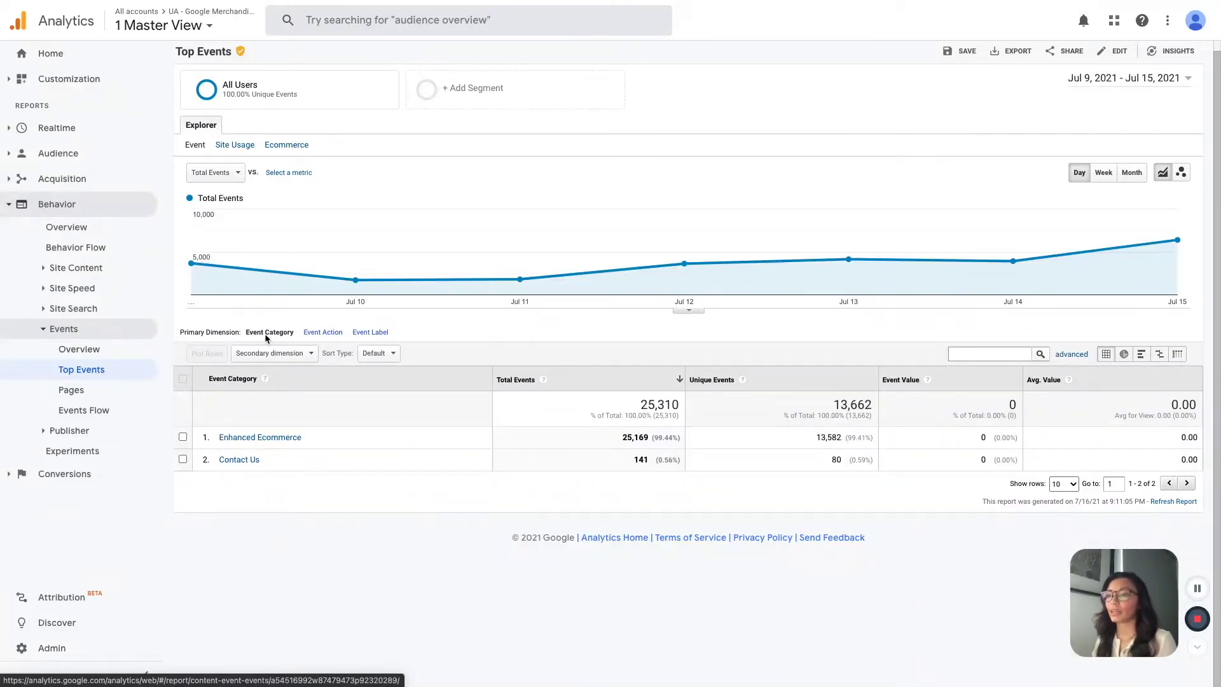
Drill down into the Enhanced Ecommerce event category and its Quickview Click action to list the event labels.
left_click(284, 437)
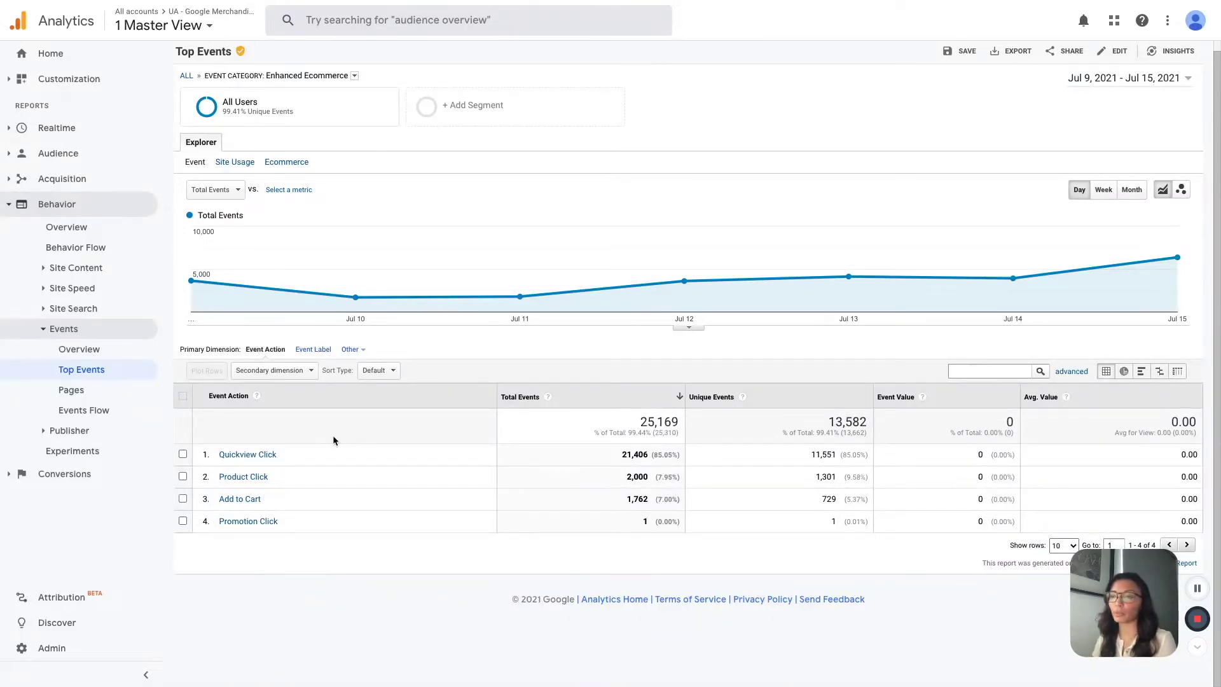
left_click(254, 454)
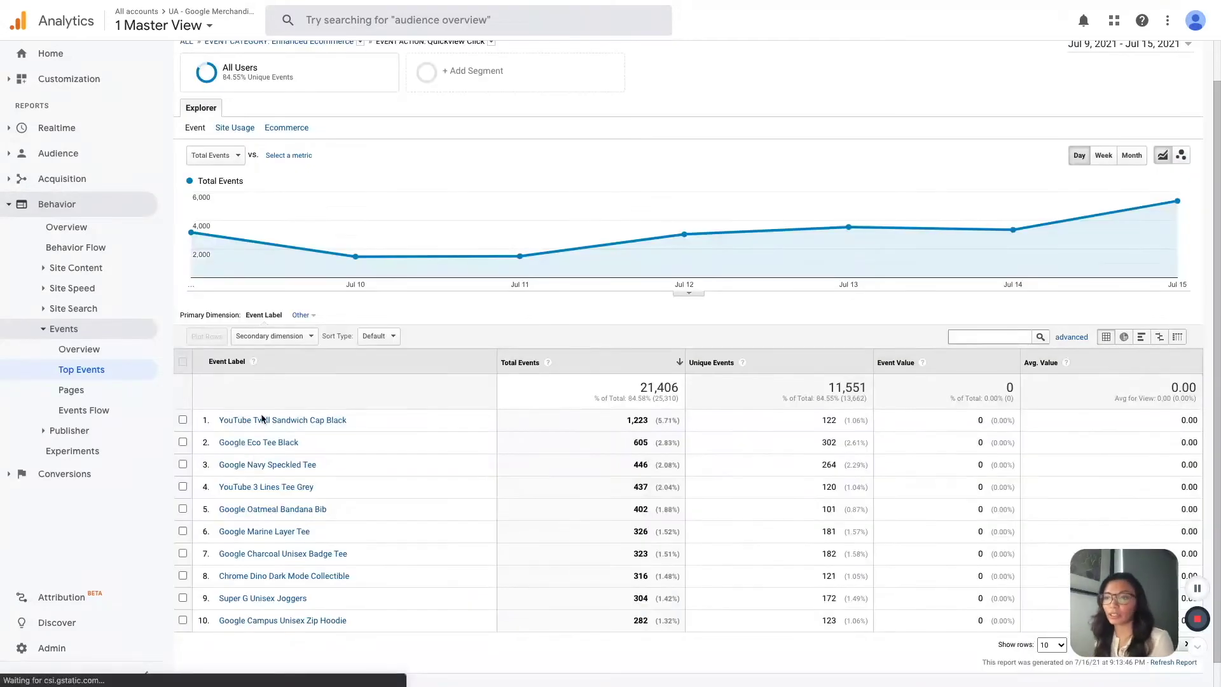
scroll(305, 89, "down", 1)
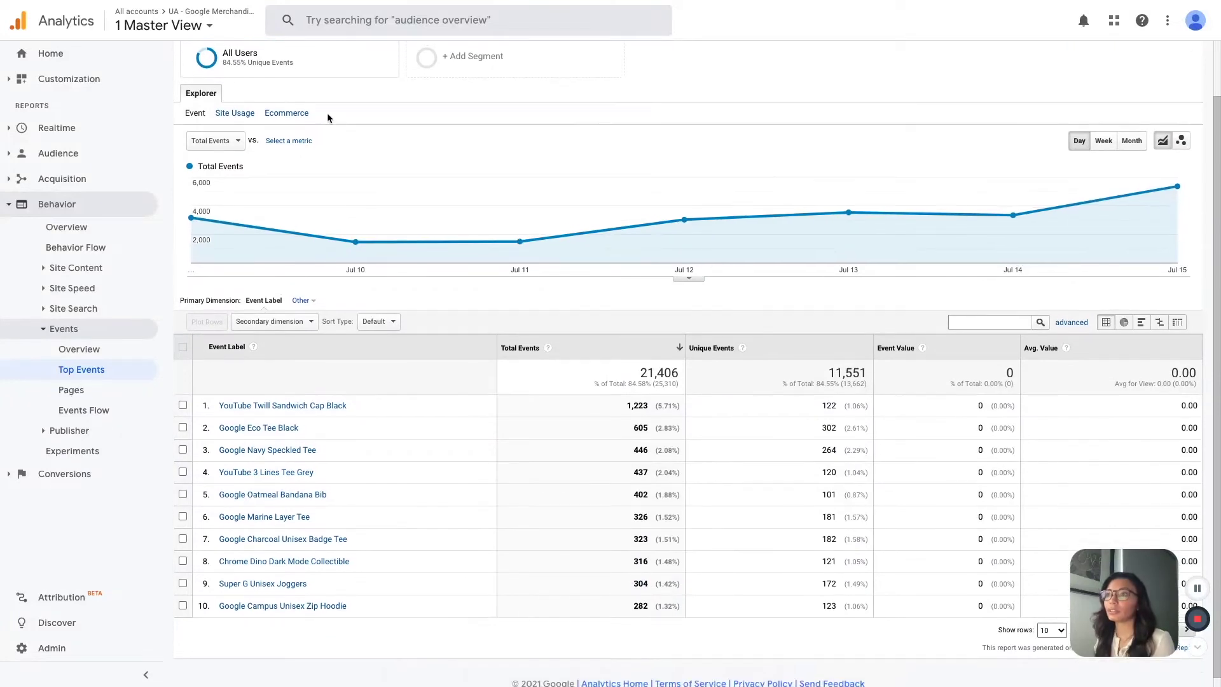
scroll(326, 115, "up", 1)
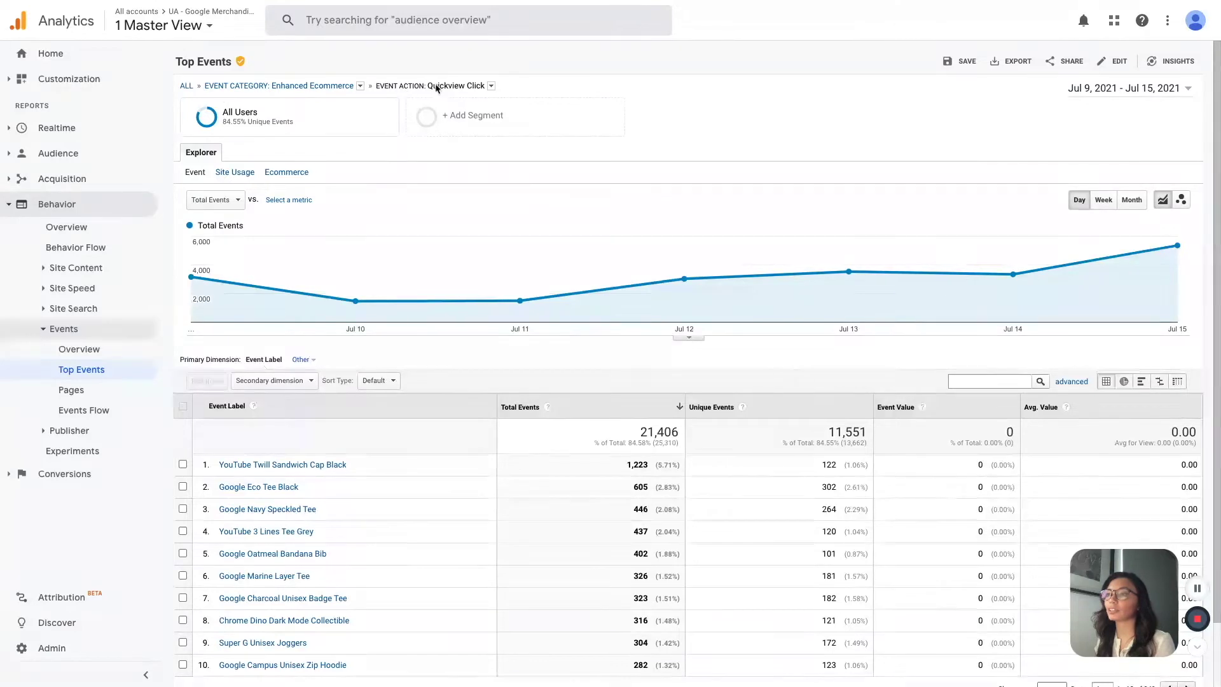
Check the total events for the YouTube Twill Sandwich Cap Black label and the event action the list belongs to.
scroll(431, 226, "down", 1)
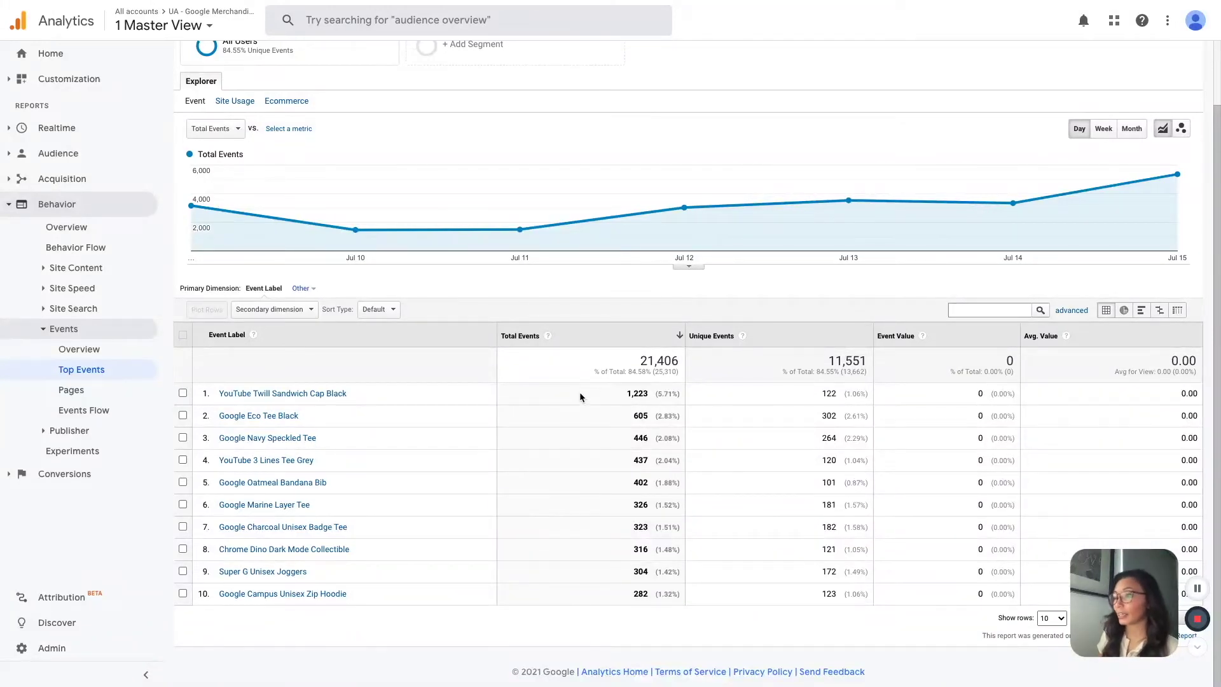
double_click(638, 393)
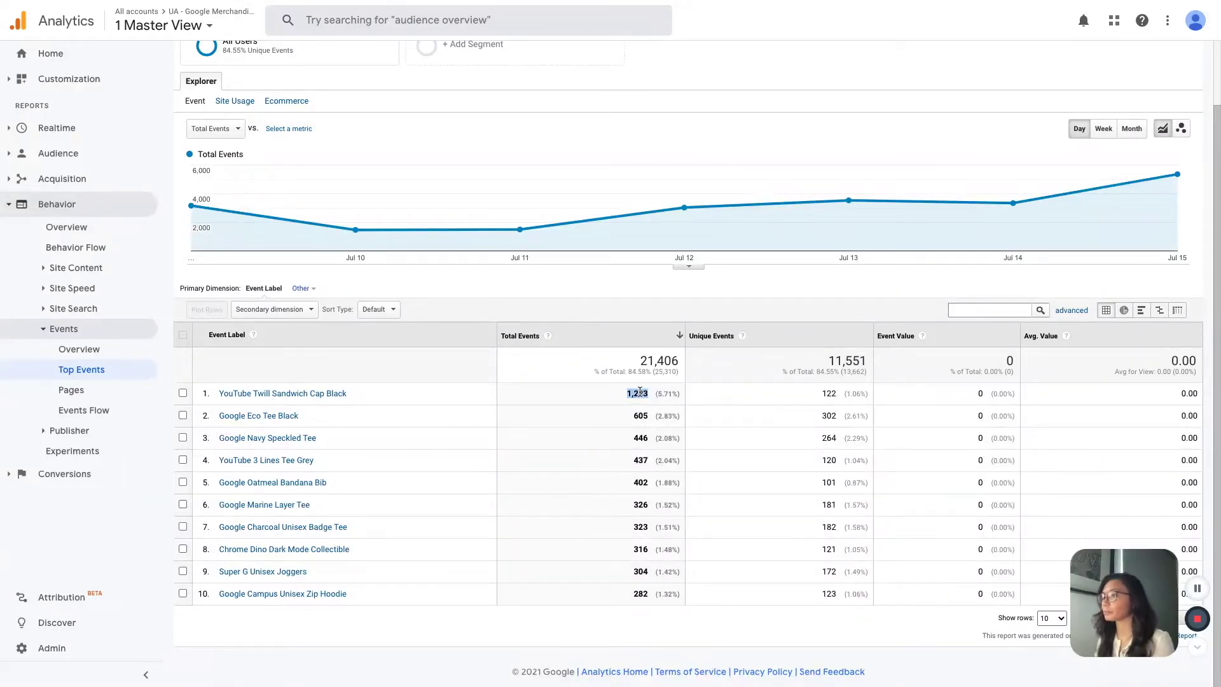
left_click(591, 392)
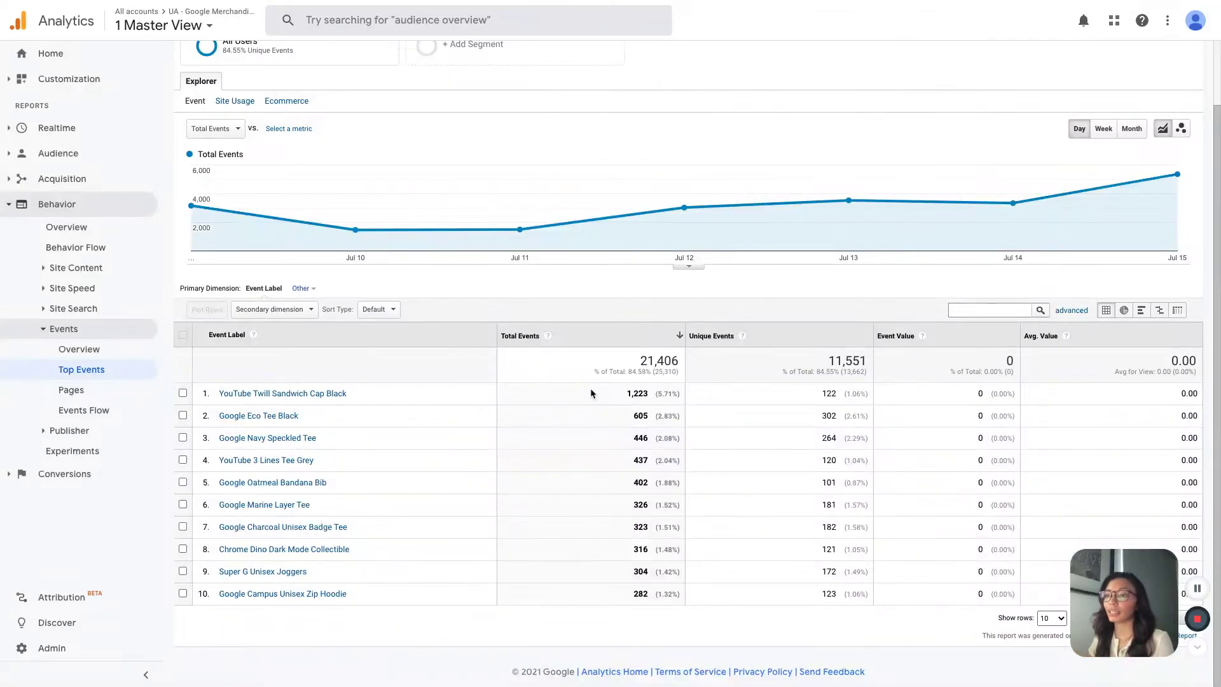
scroll(486, 295, "up", 2)
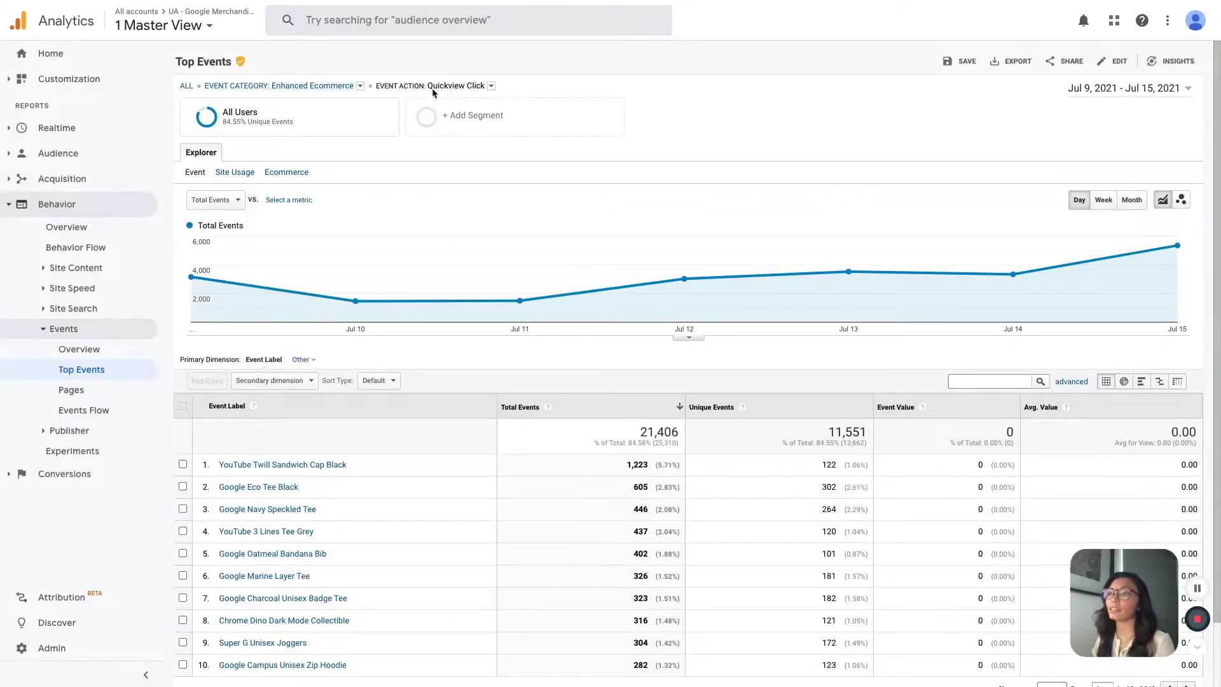
Go back up to the Enhanced Ecommerce event category and review its event actions in the Top Events report.
left_click(315, 89)
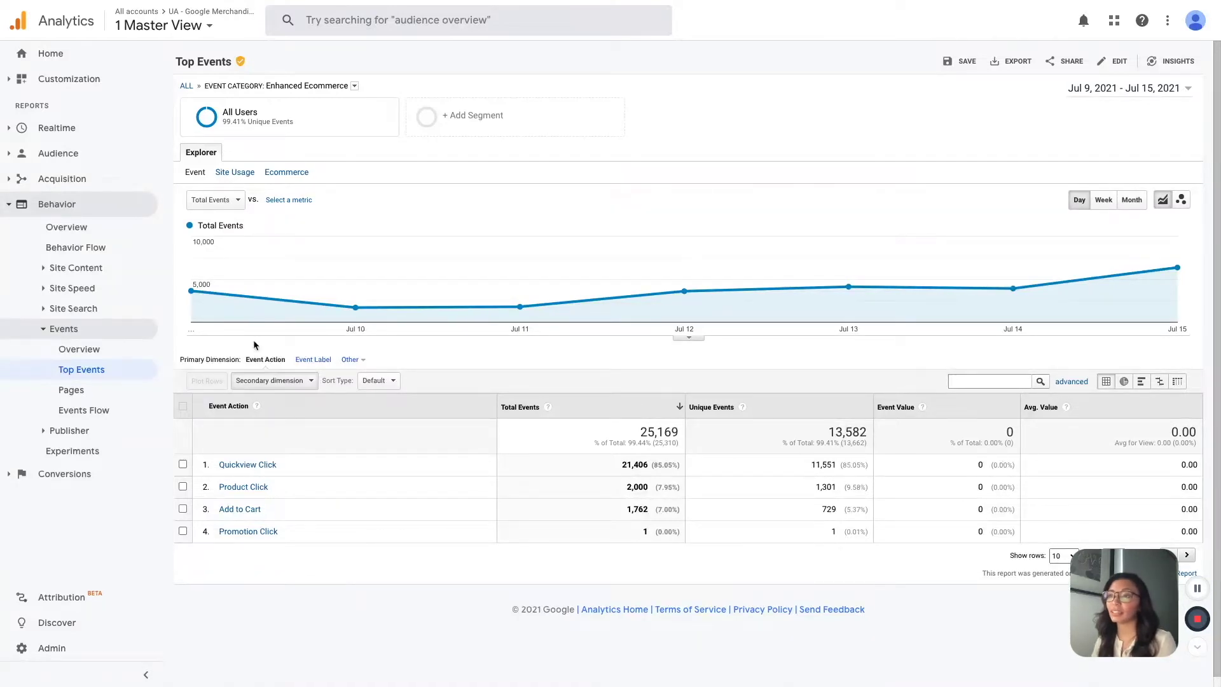
double_click(261, 87)
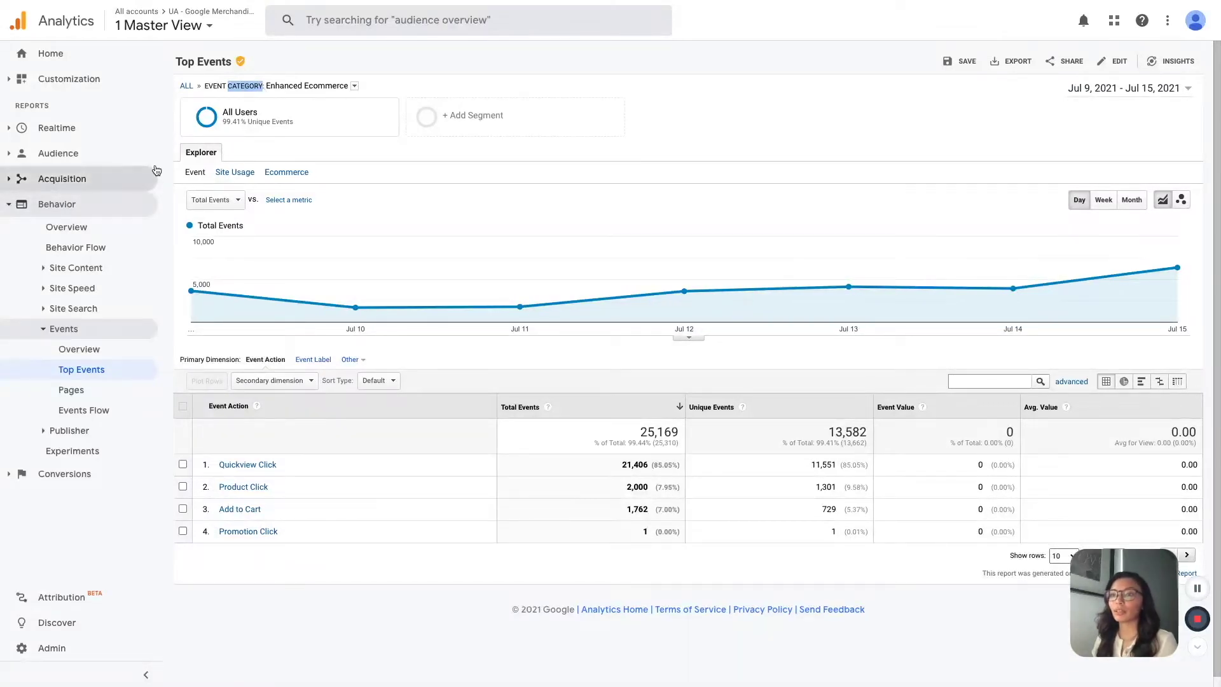
View the All Pages report and the Landing Pages report in Behavior's Site Content, and look through the landing page table.
left_click(44, 272)
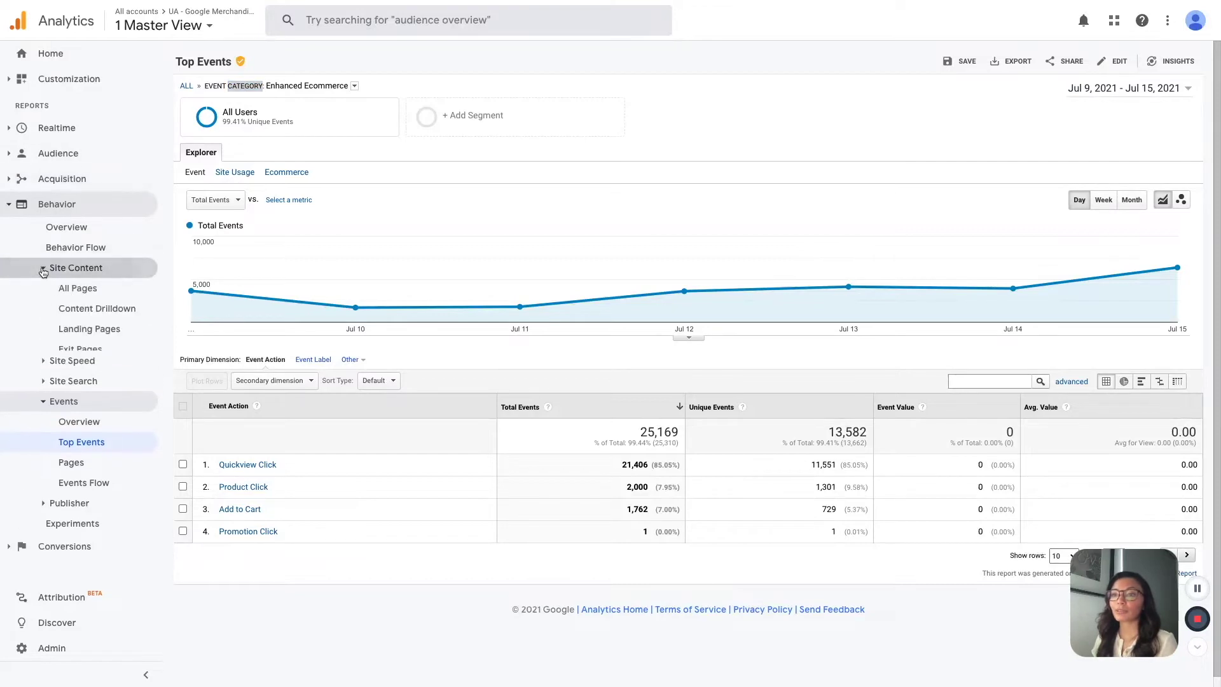
left_click(82, 296)
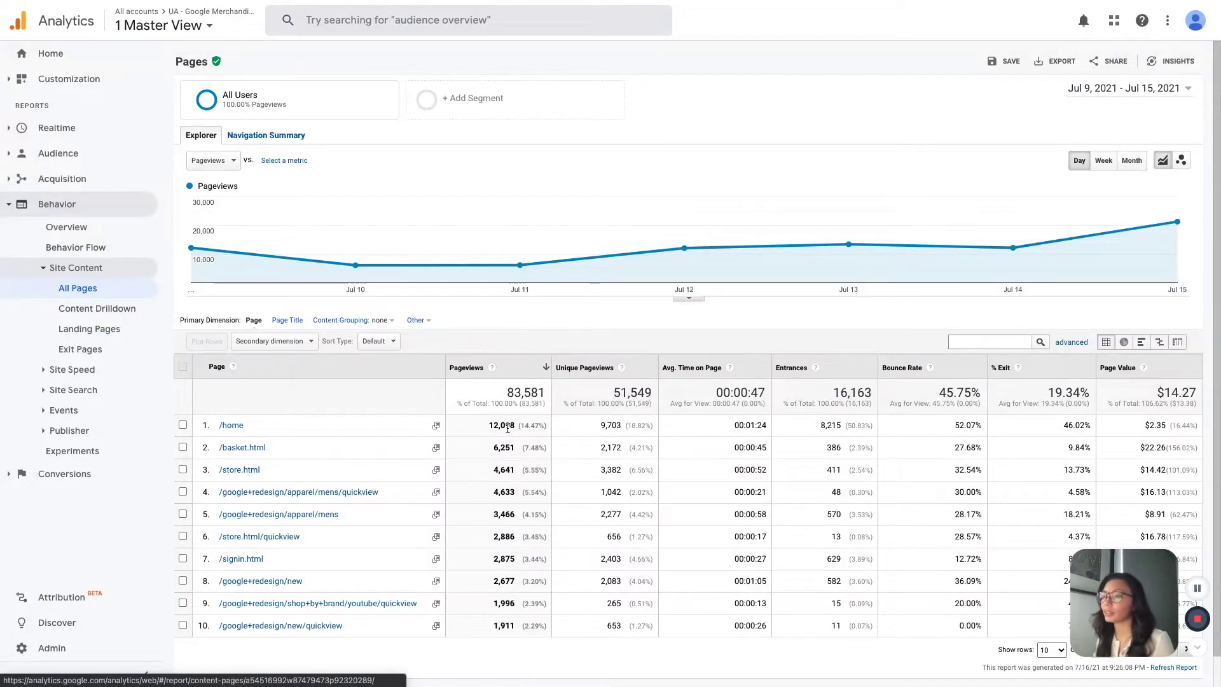
left_click(147, 334)
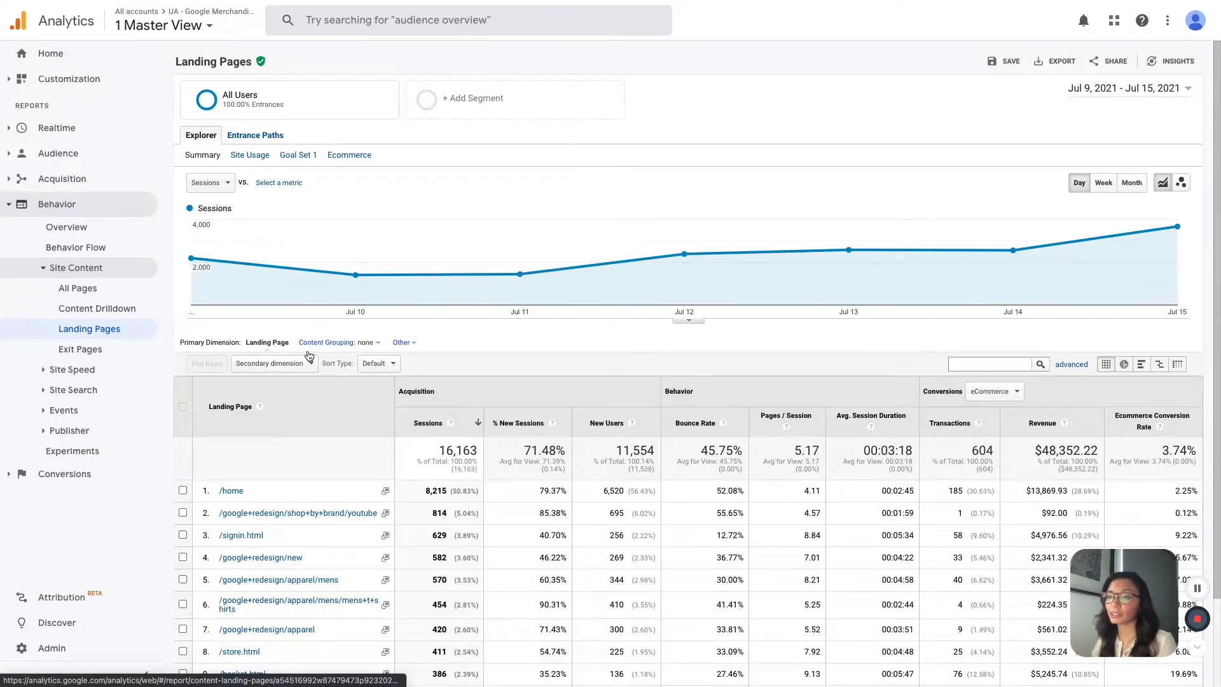
scroll(311, 446, "down", 2)
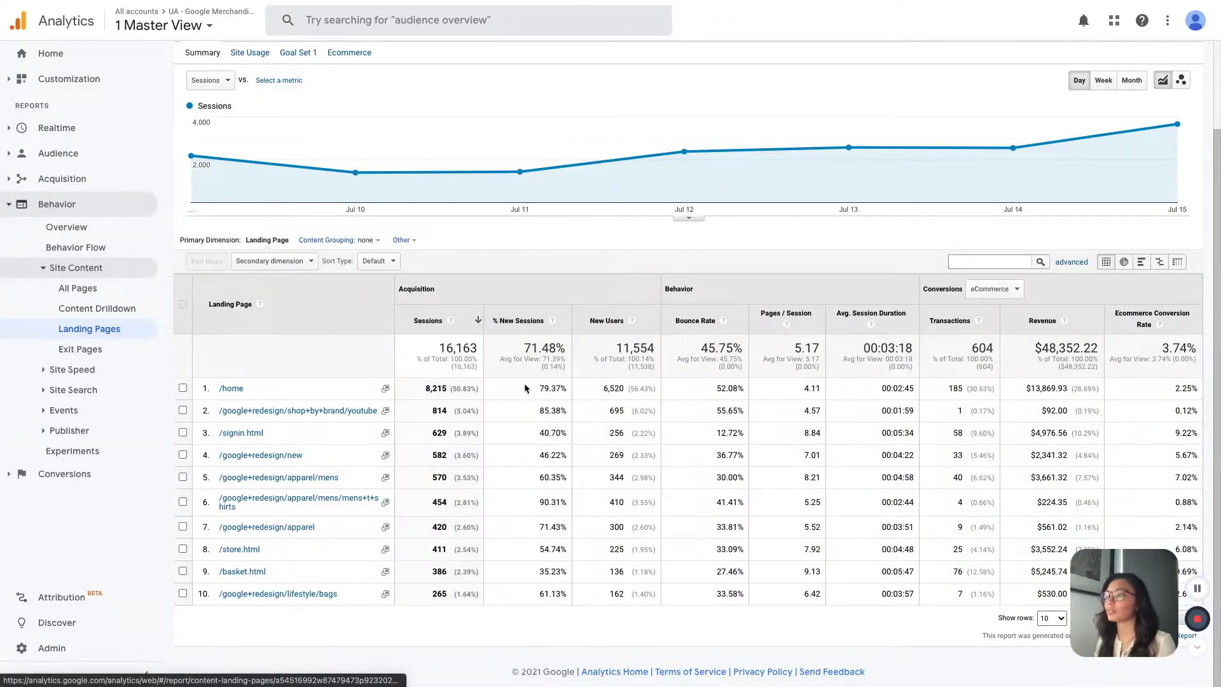
scroll(1158, 390, "up", 2)
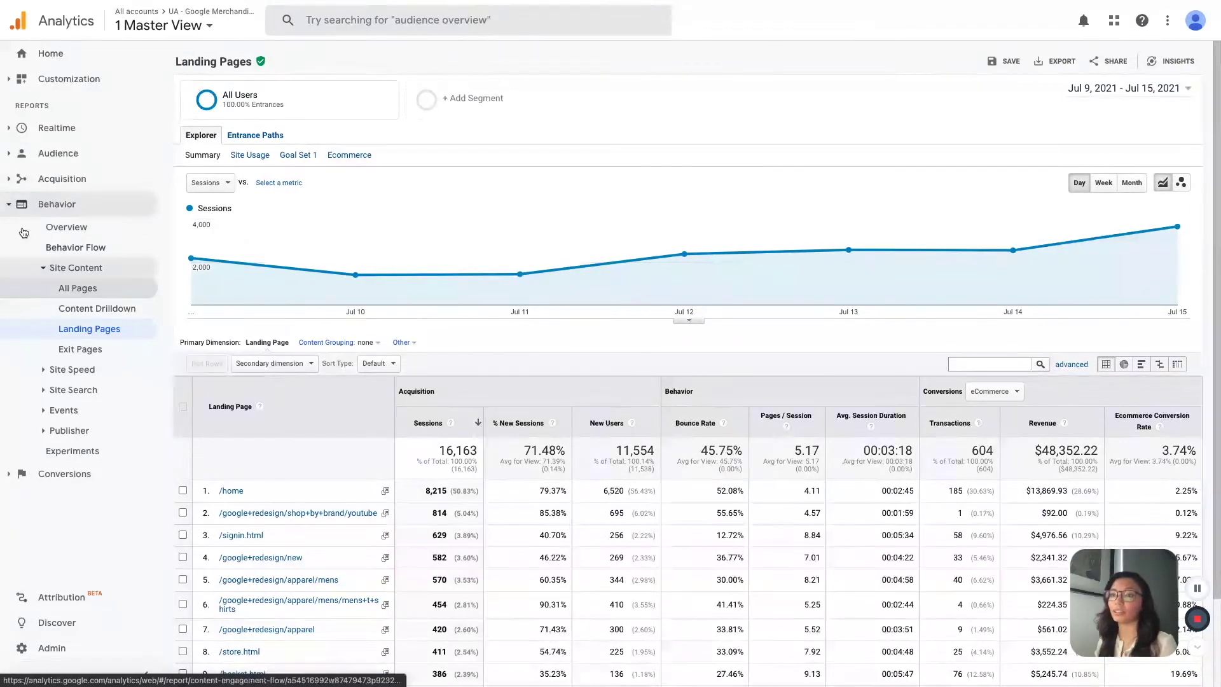
Open the Product Performance report in the Ecommerce conversions reports and look through the product table.
left_click(8, 209)
left_click(60, 230)
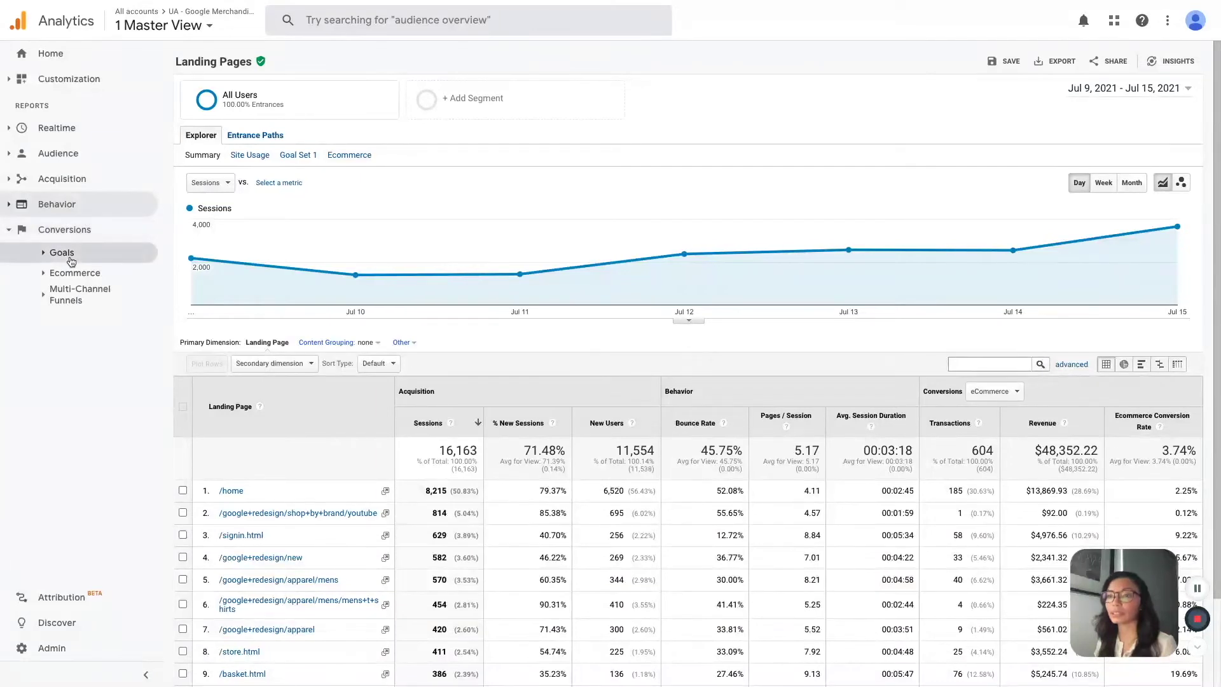
left_click(42, 277)
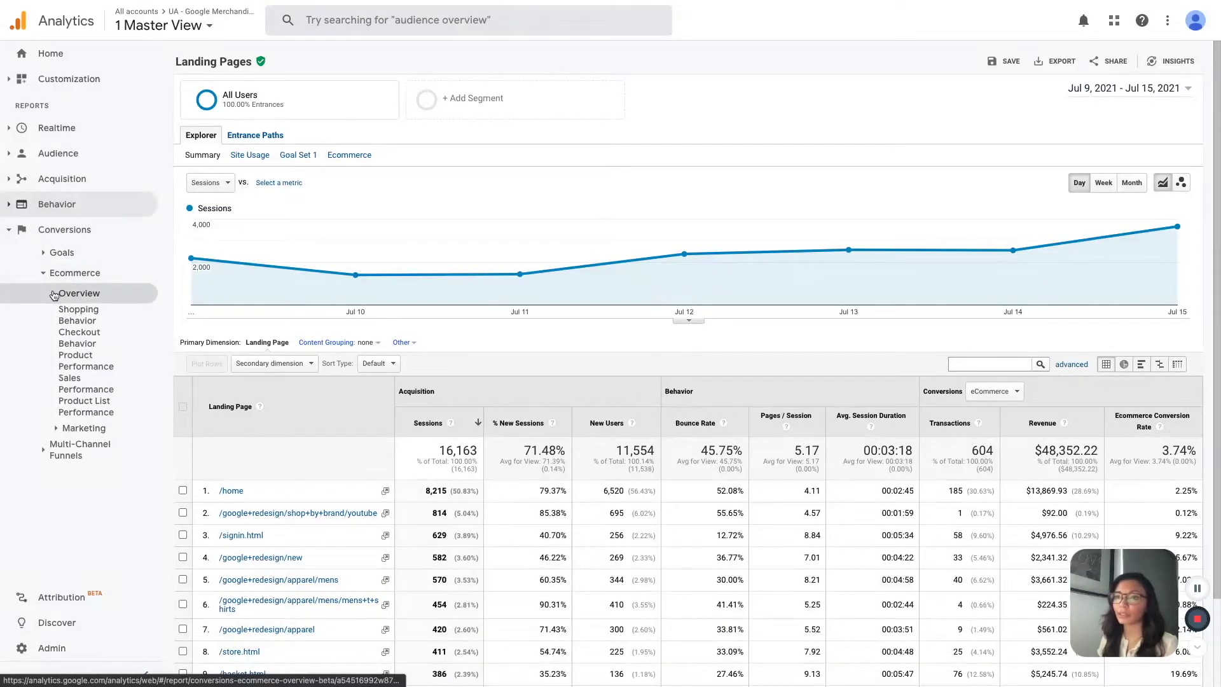
left_click(64, 365)
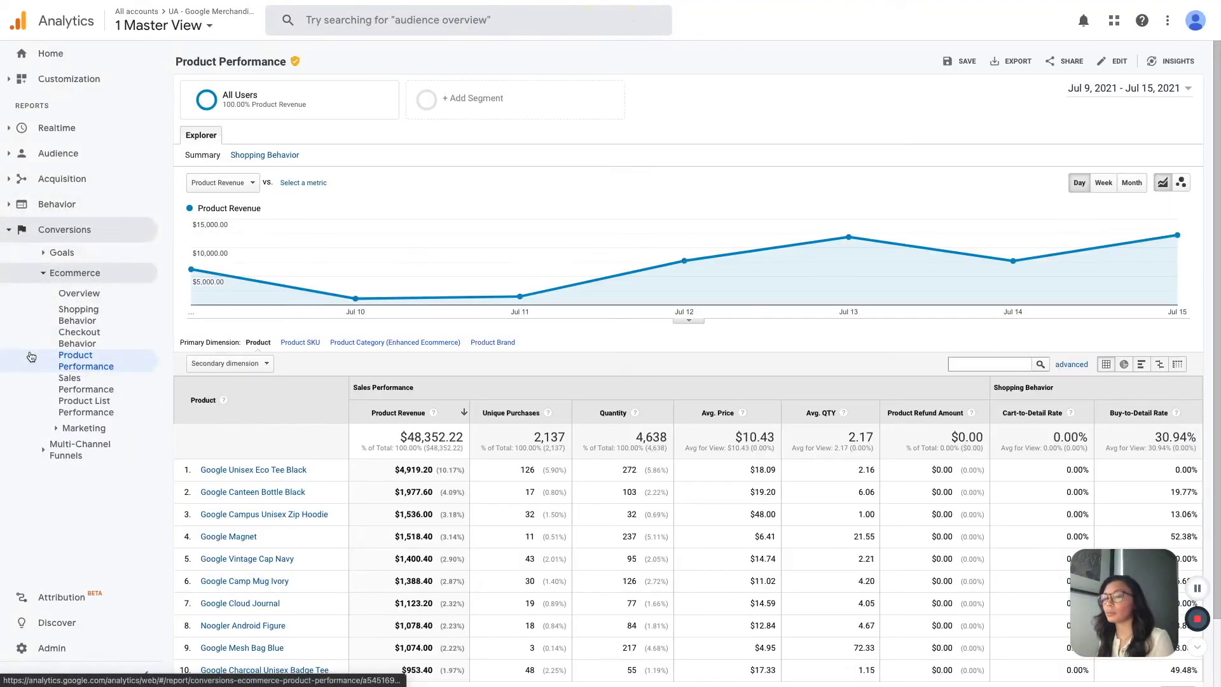
scroll(267, 438, "down", 2)
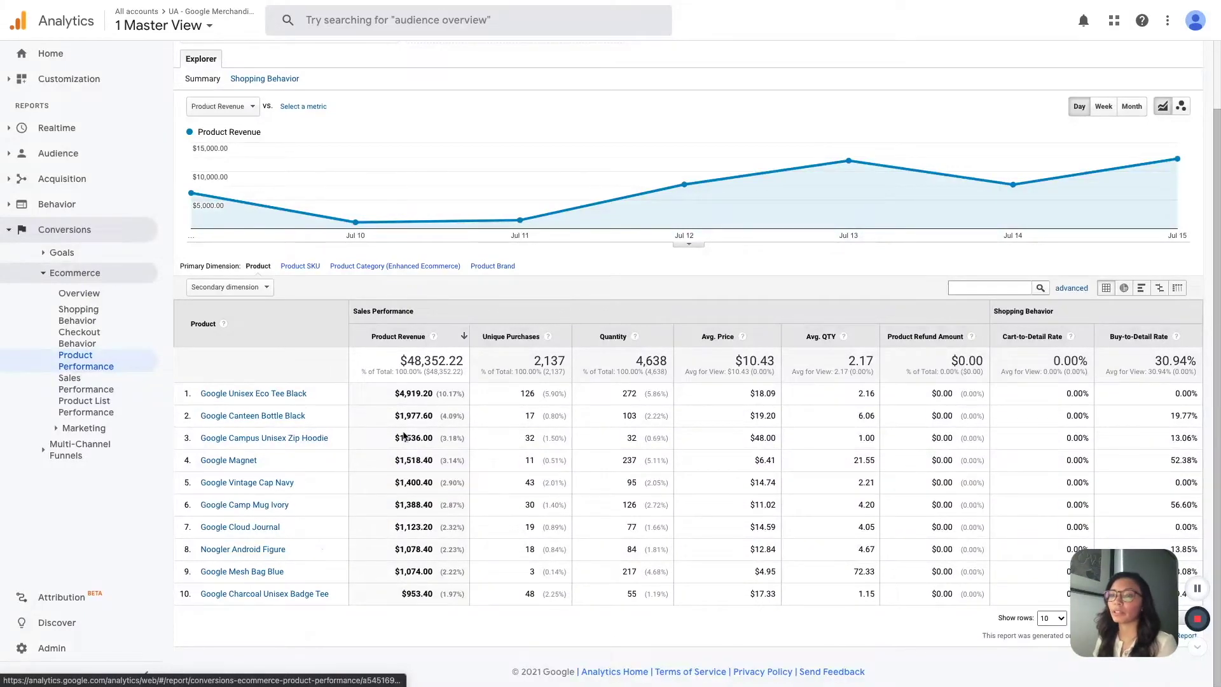
scroll(403, 437, "up", 1)
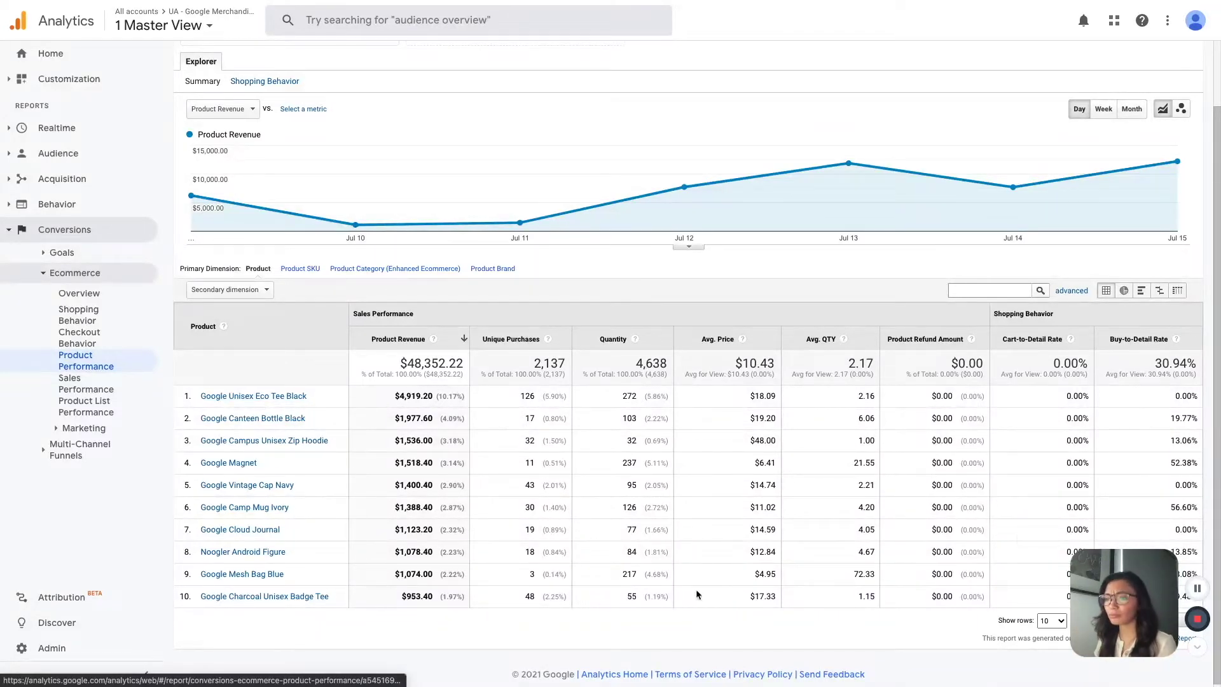
Examine the Google Mesh Bag Blue row, comparing its quantity with its average quantity per purchase.
double_click(862, 574)
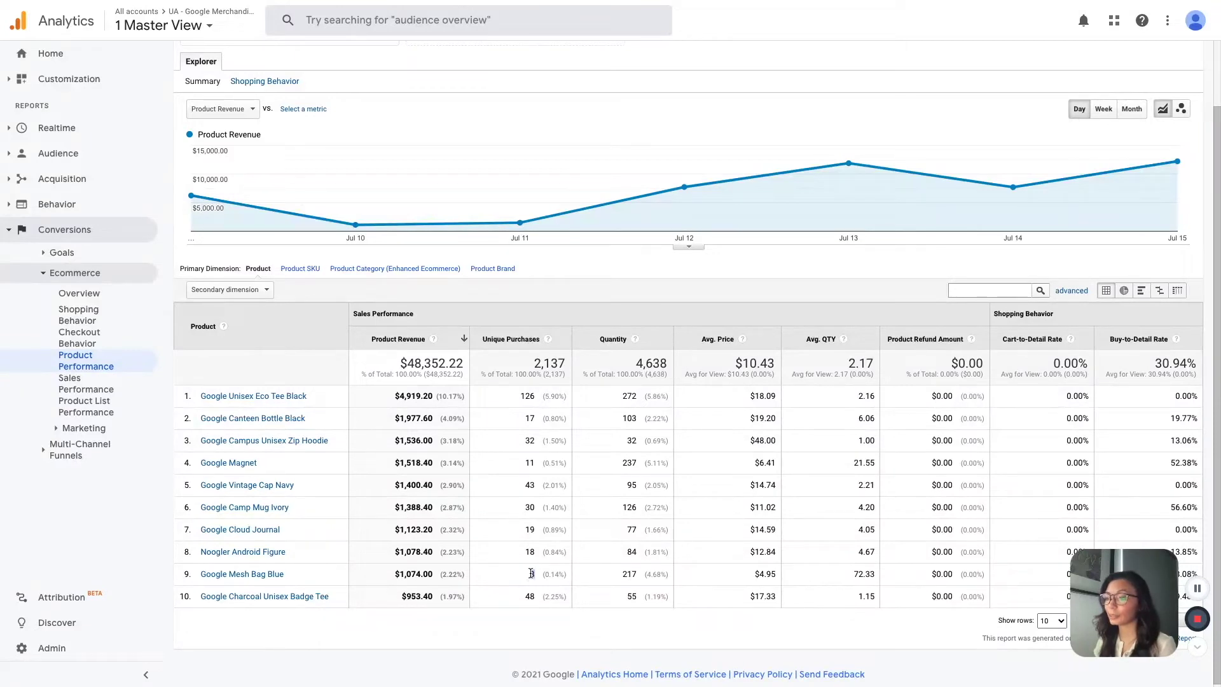
double_click(871, 578)
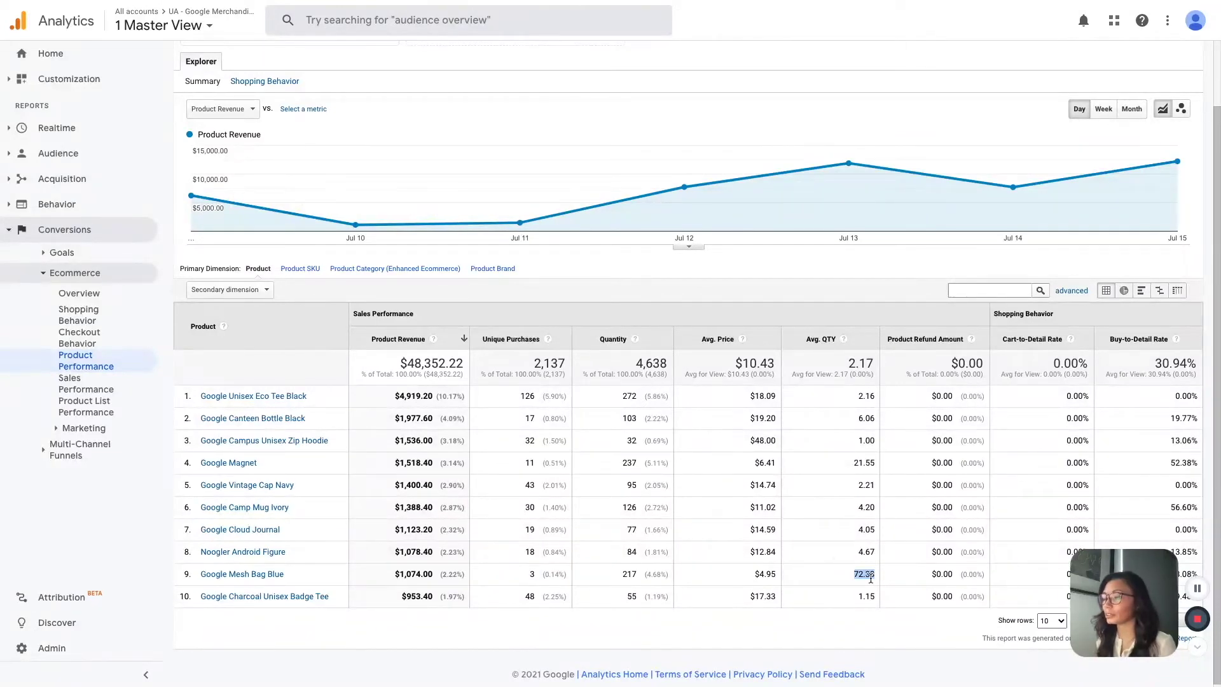
left_click(872, 577)
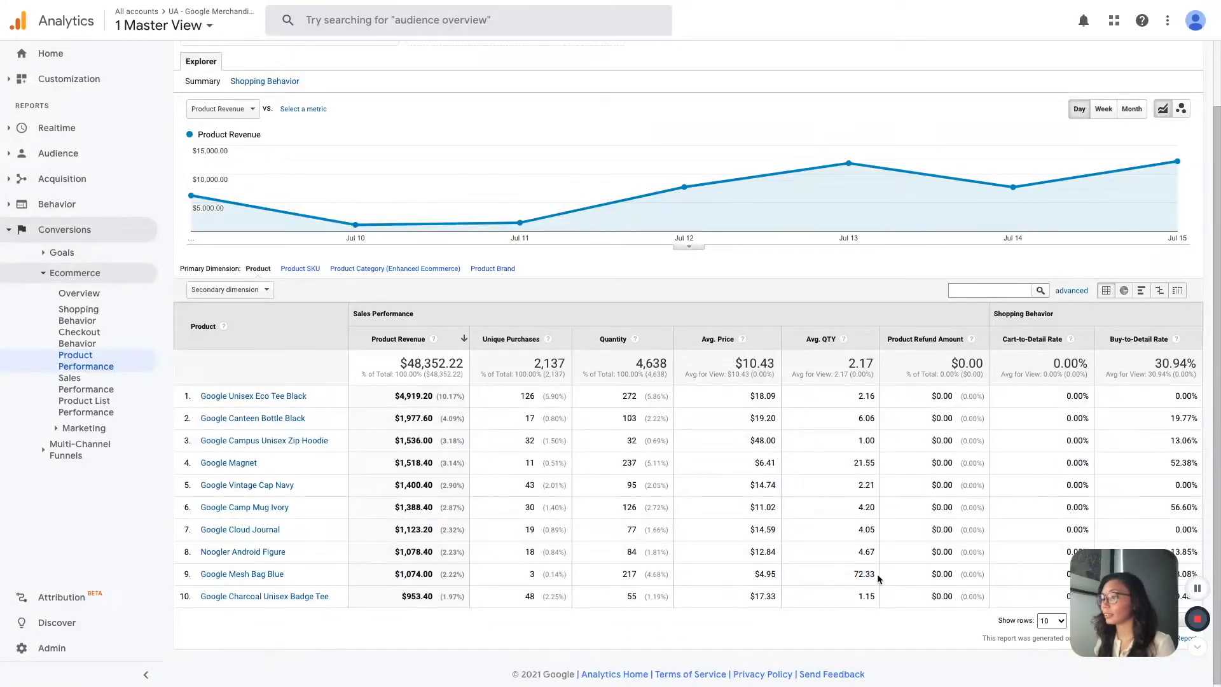
left_click_drag(881, 576, 198, 576)
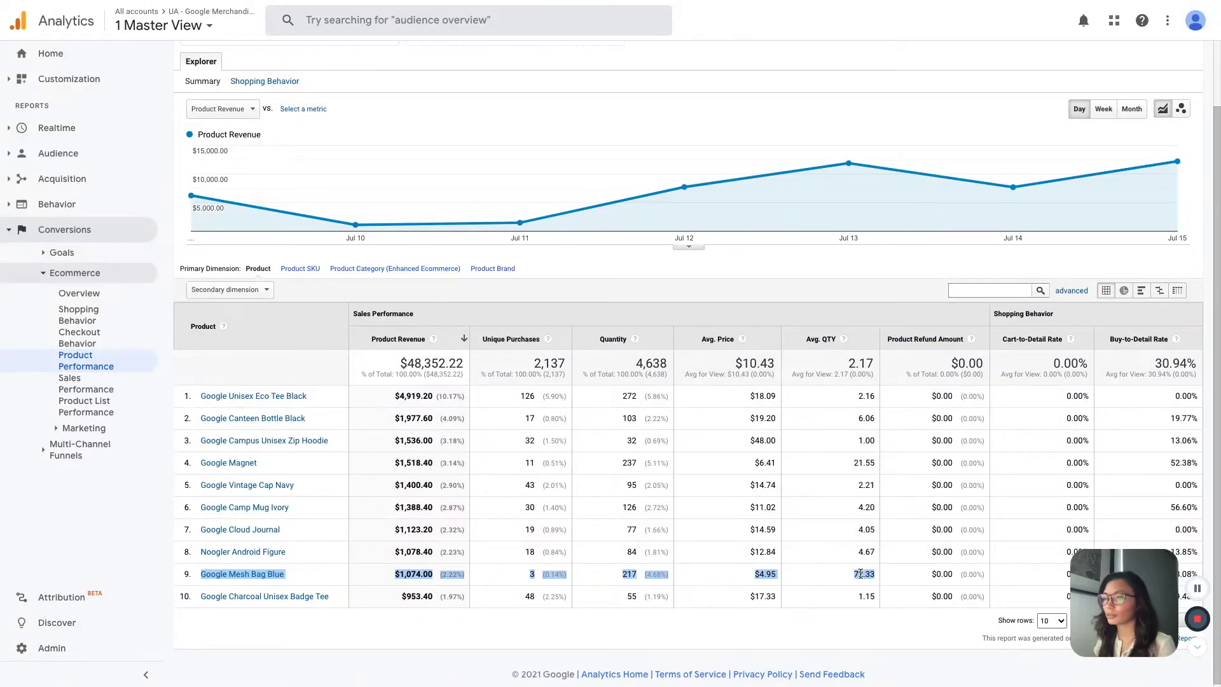
triple_click(629, 574)
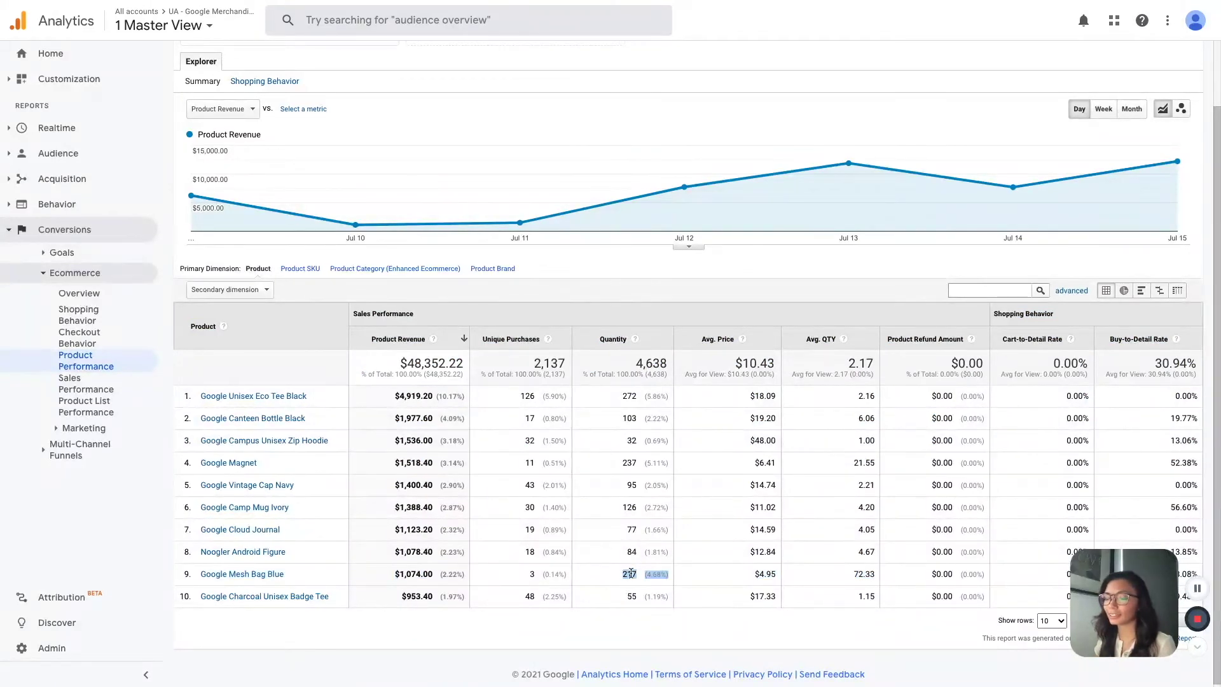
left_click(630, 574)
double_click(864, 574)
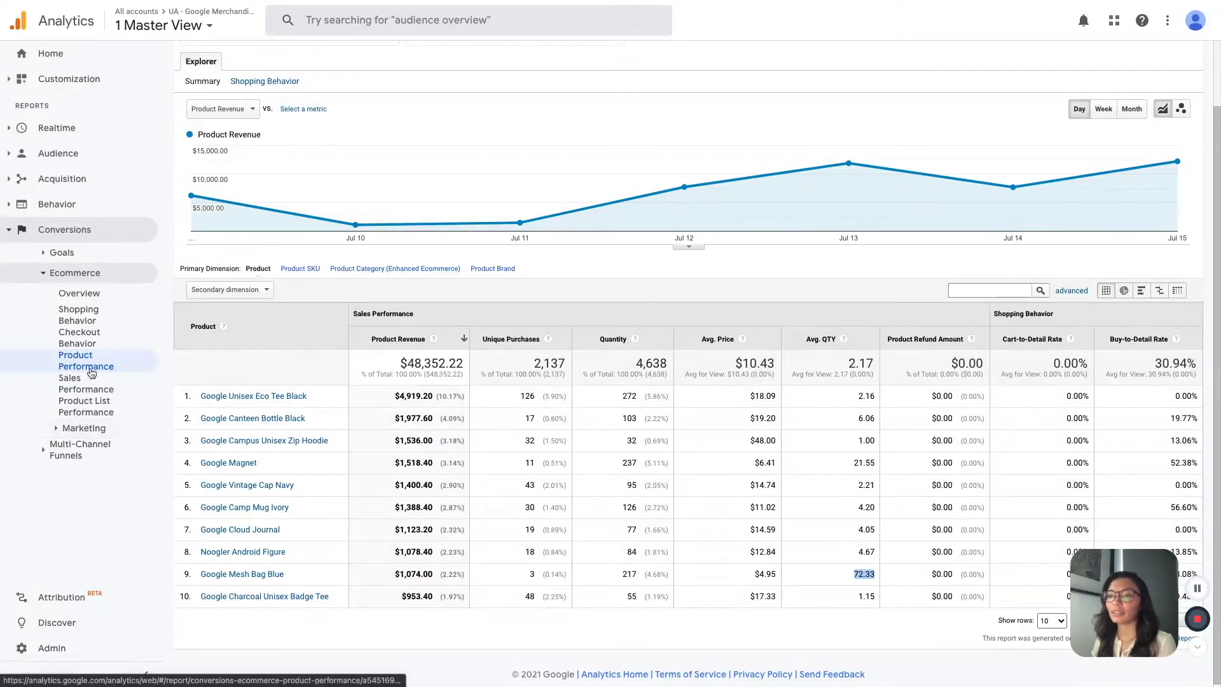
Open the Ecommerce Overview report and check the ecommerce conversion rate.
left_click(81, 294)
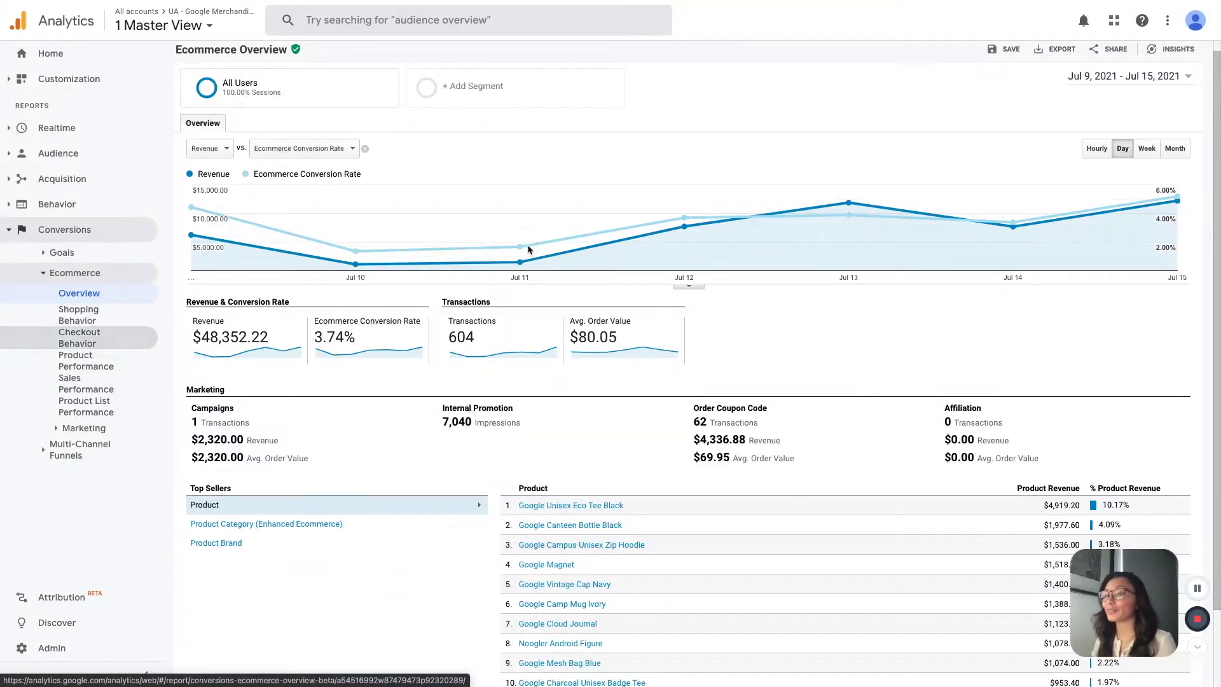
double_click(327, 337)
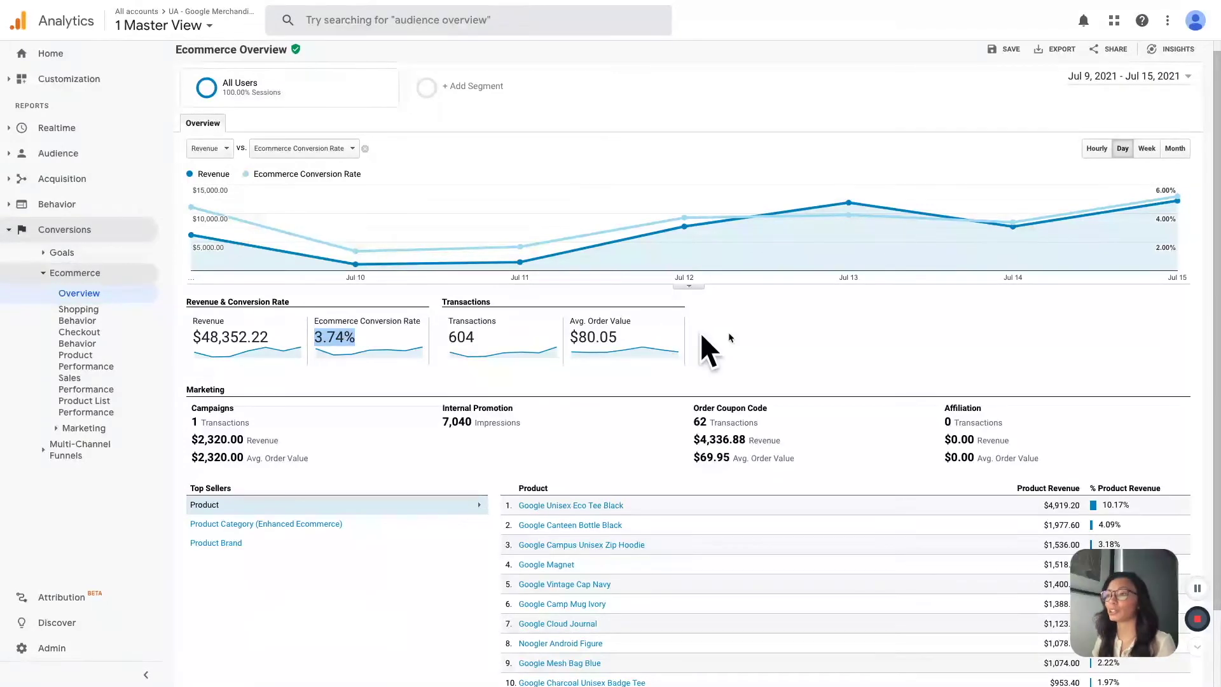
left_click(800, 335)
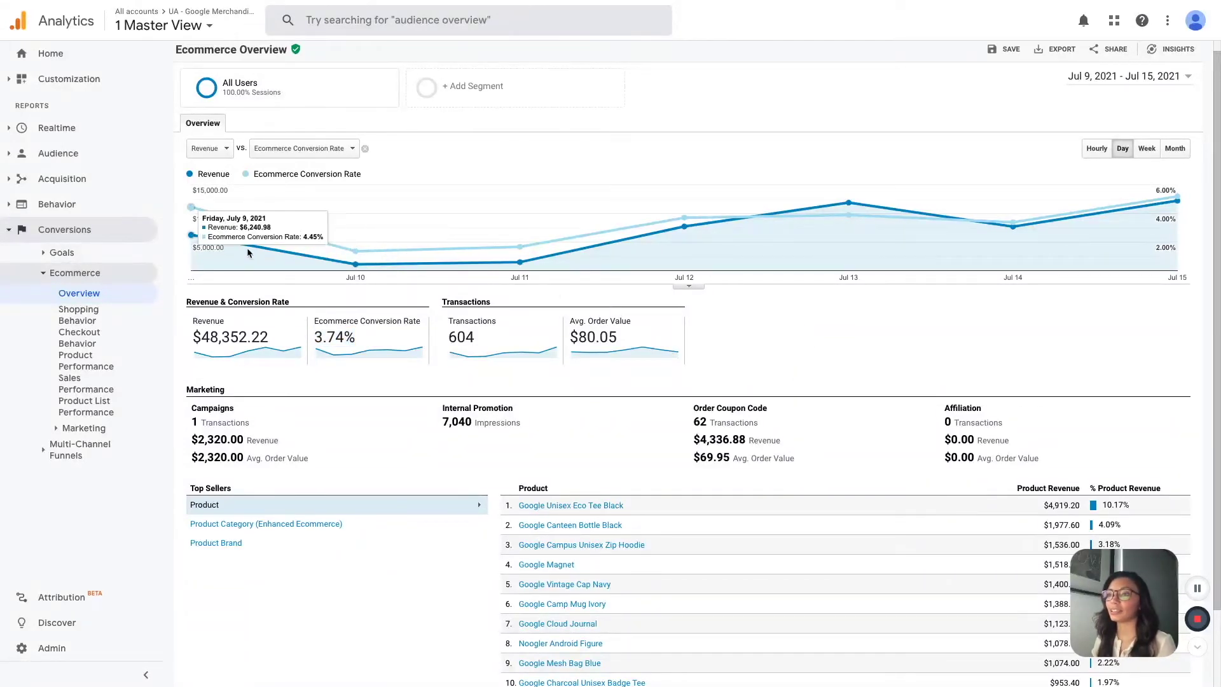
Set the report's date range to Last week, Jul 4, 2021 - Jul 10, 2021.
left_click(1117, 75)
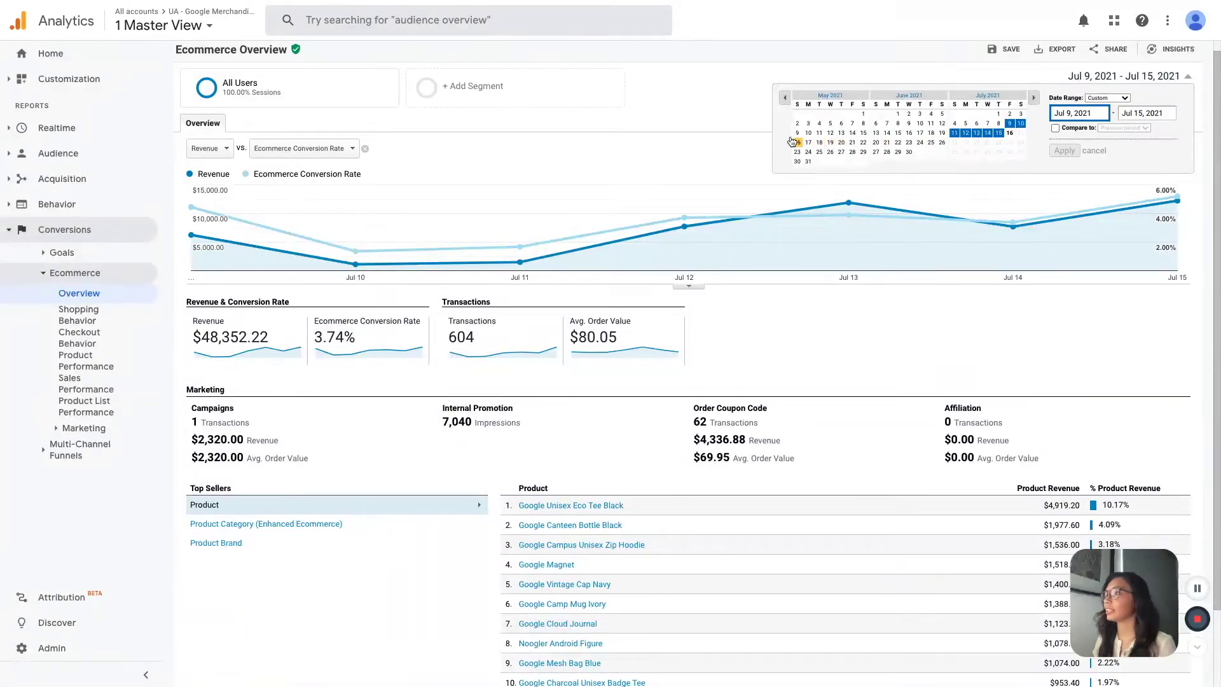
left_click(1107, 98)
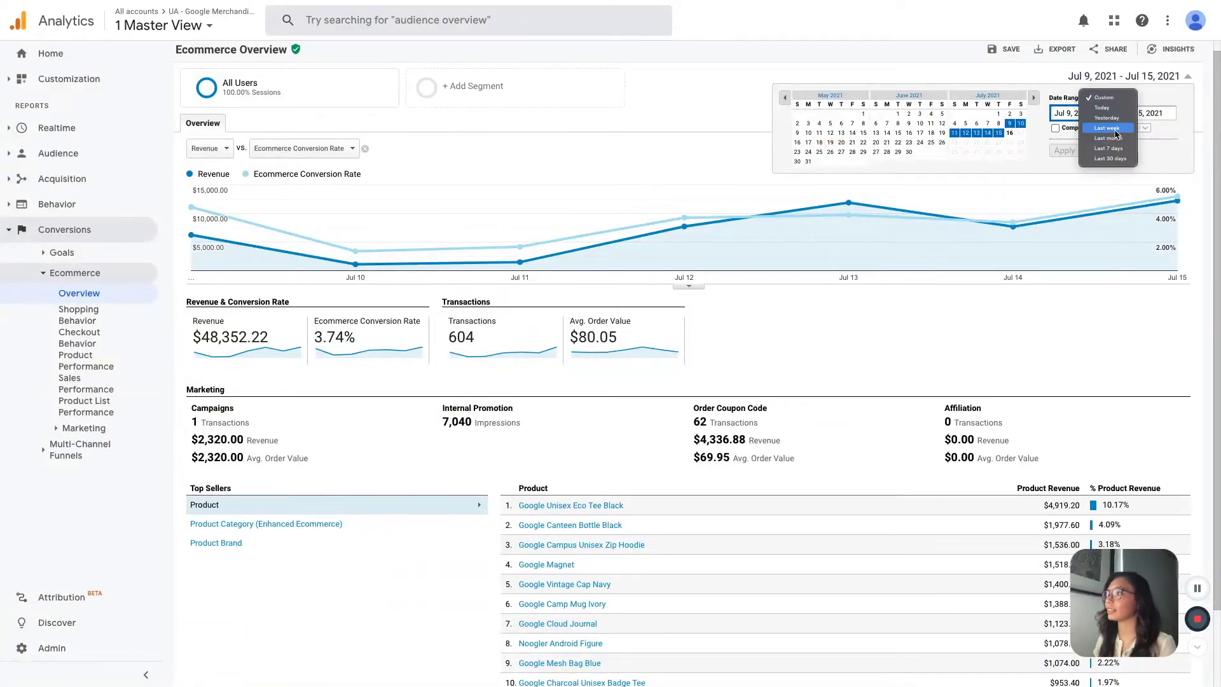
left_click(1110, 127)
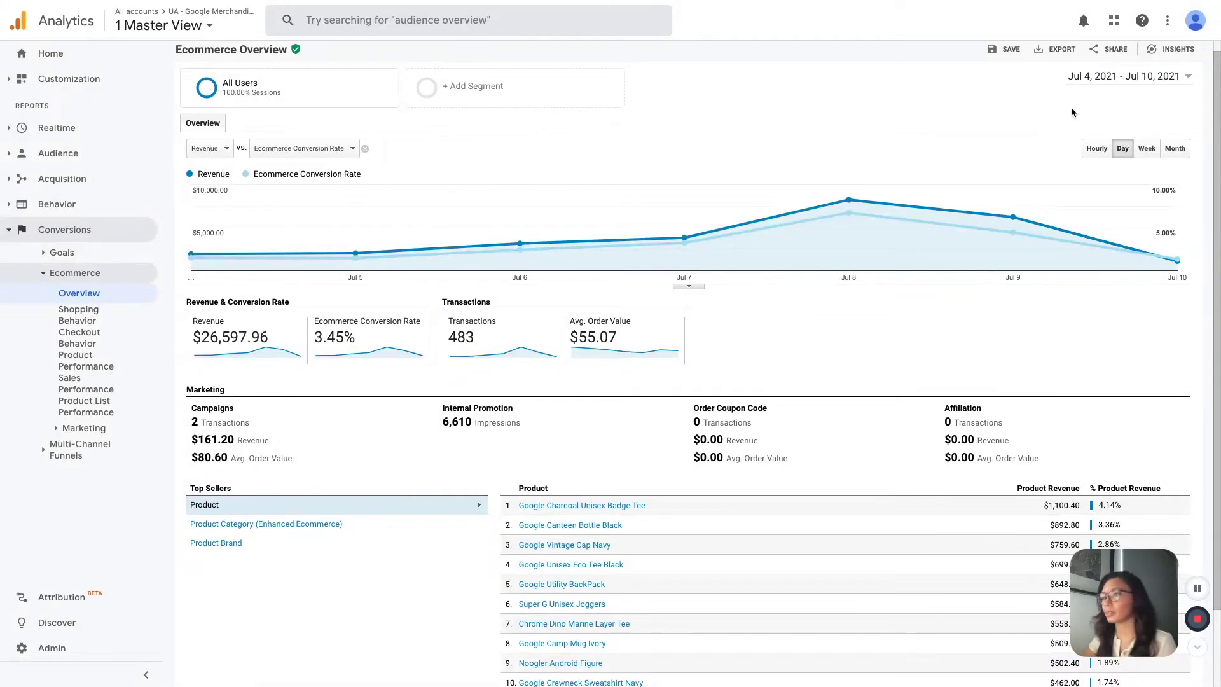
Review the week's revenue, ecommerce conversion rate, transactions, average order value and top-selling products.
double_click(253, 333)
triple_click(347, 335)
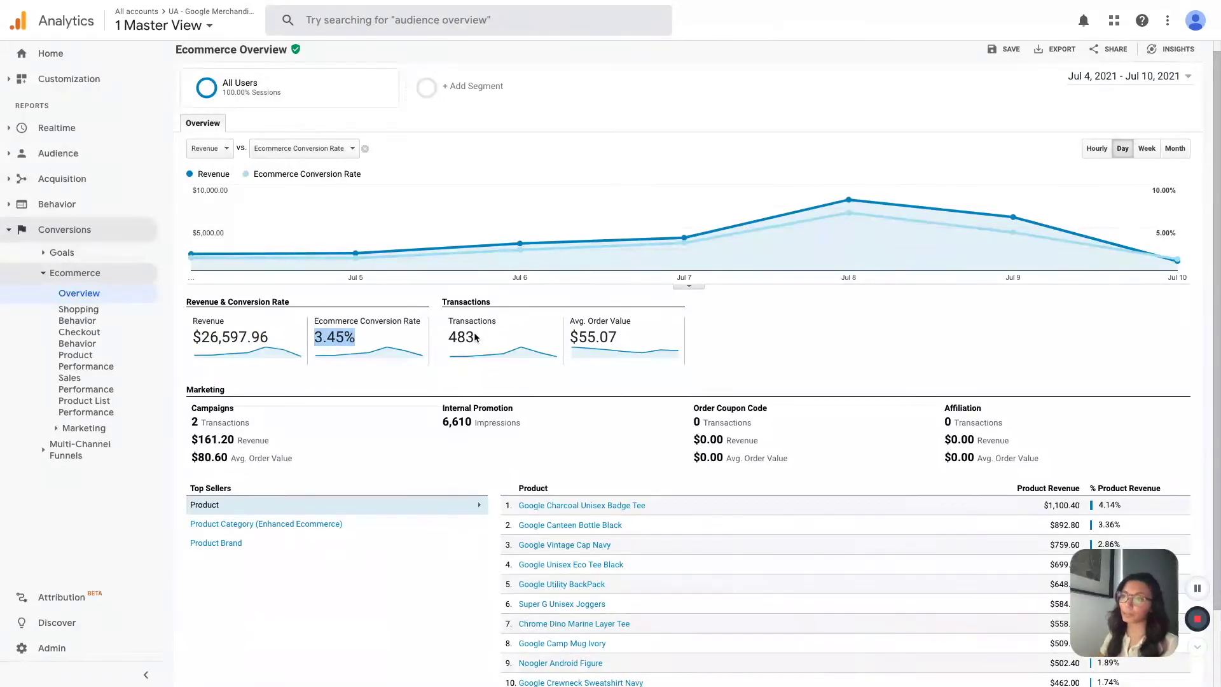
double_click(454, 337)
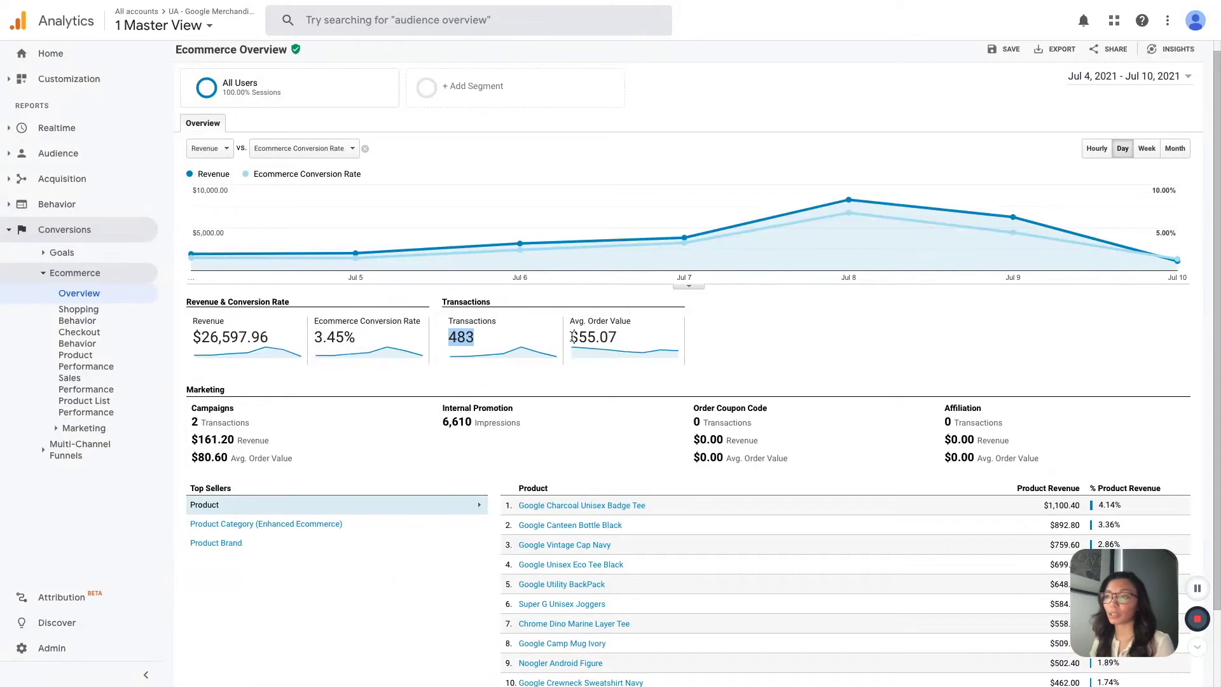
double_click(598, 337)
left_click(653, 389)
scroll(545, 499, "down", 2)
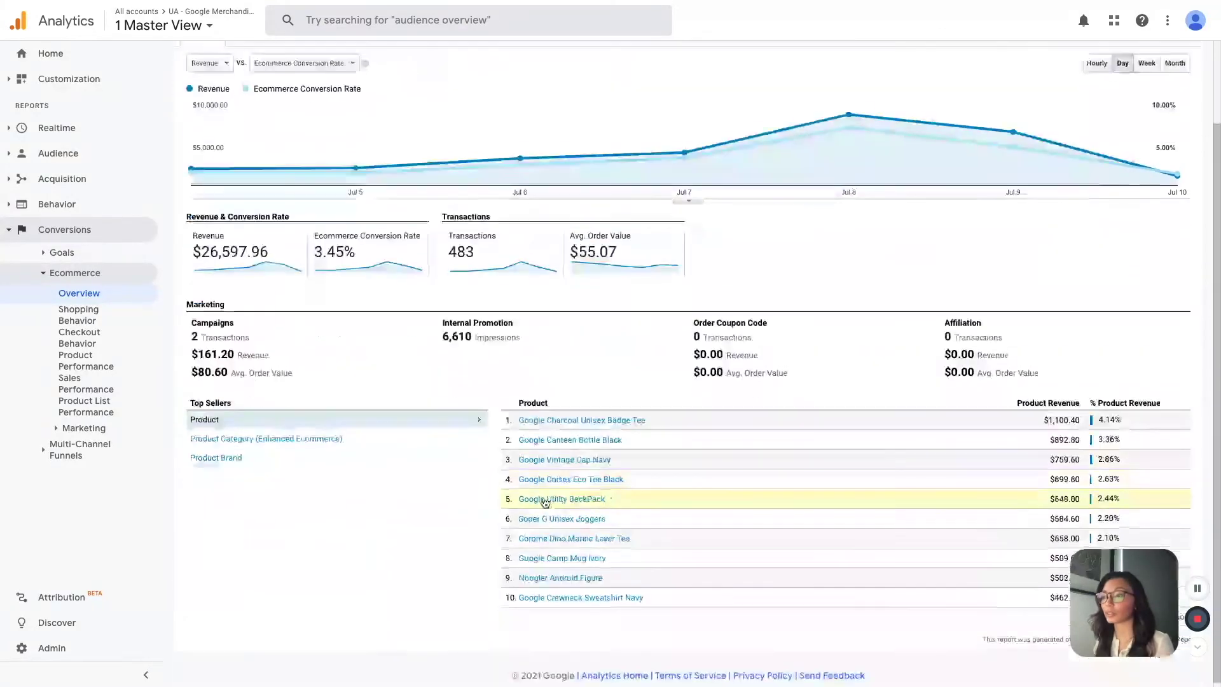
scroll(388, 421, "up", 2)
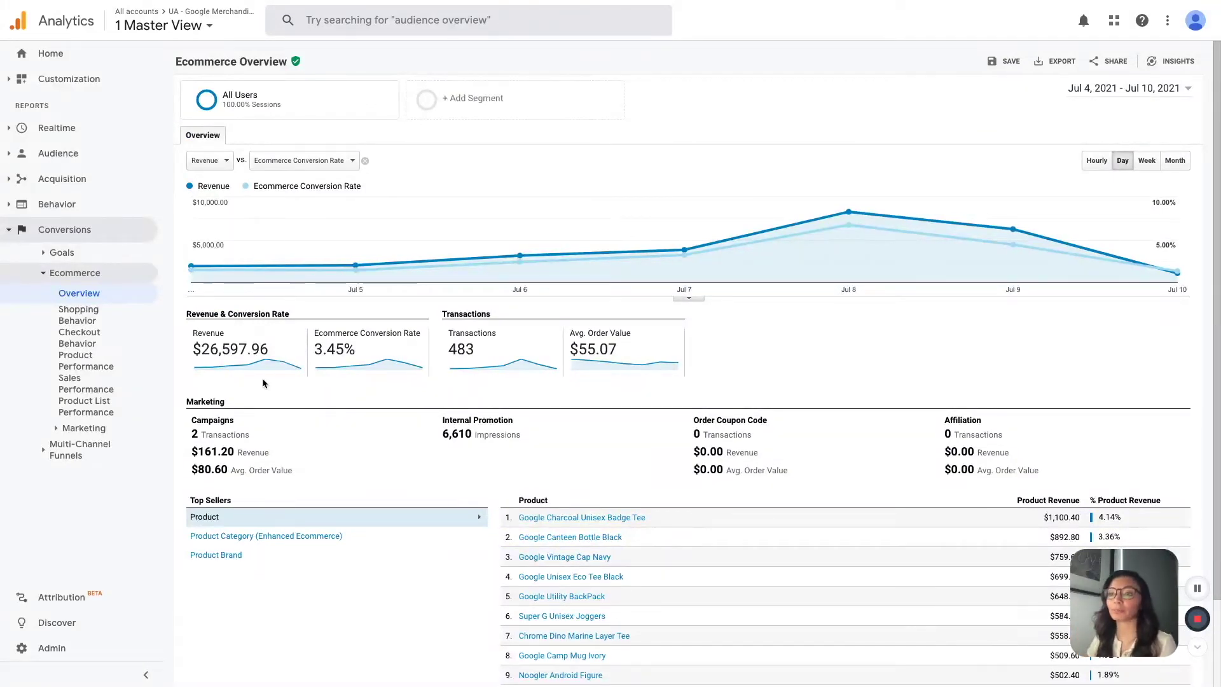
View the Goals Overview report in the Conversions reports.
left_click(61, 252)
left_click(67, 274)
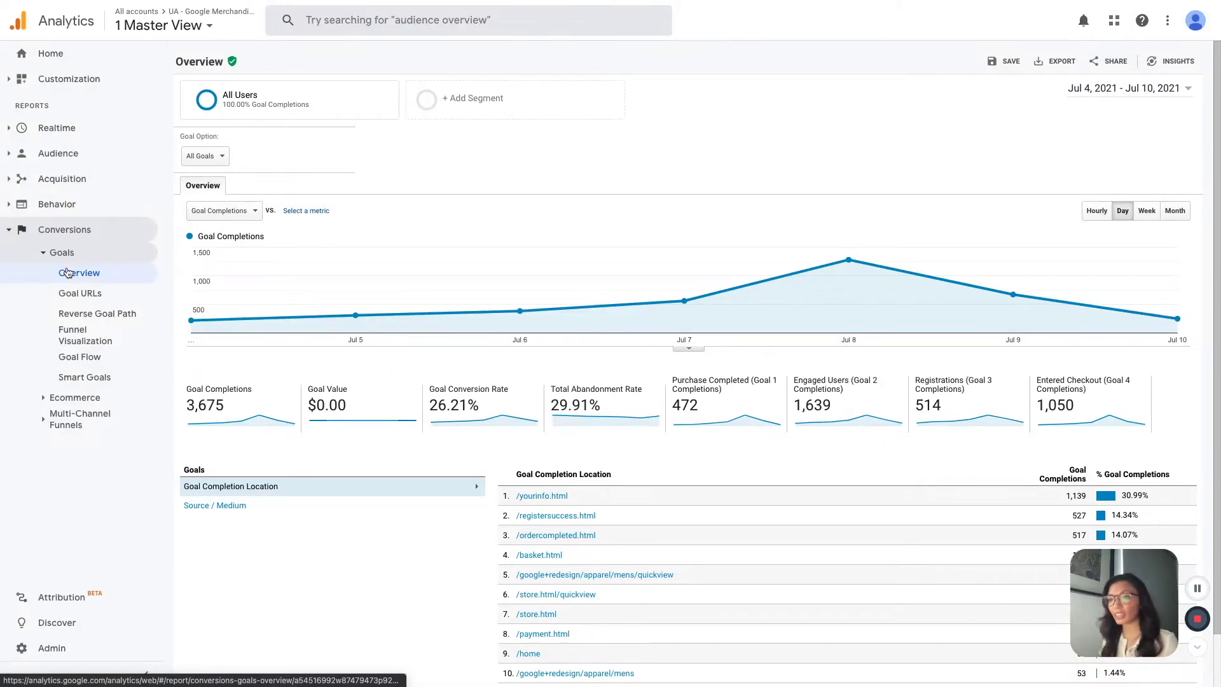
left_click(13, 232)
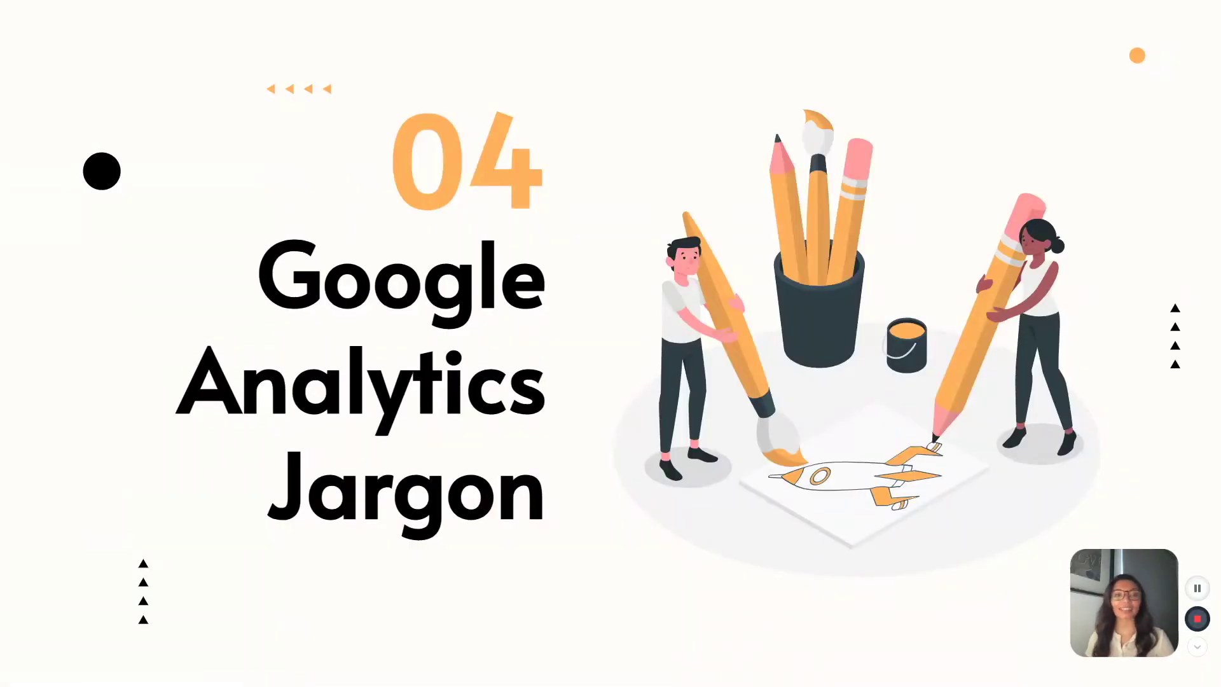
key("Right")
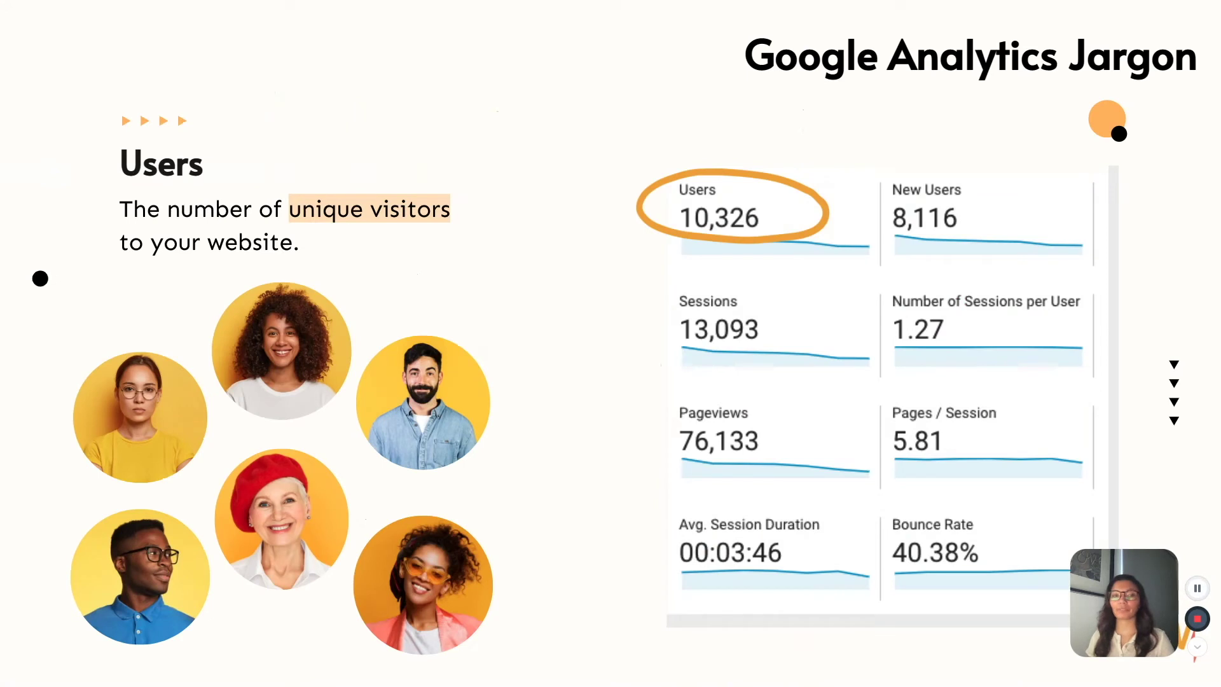